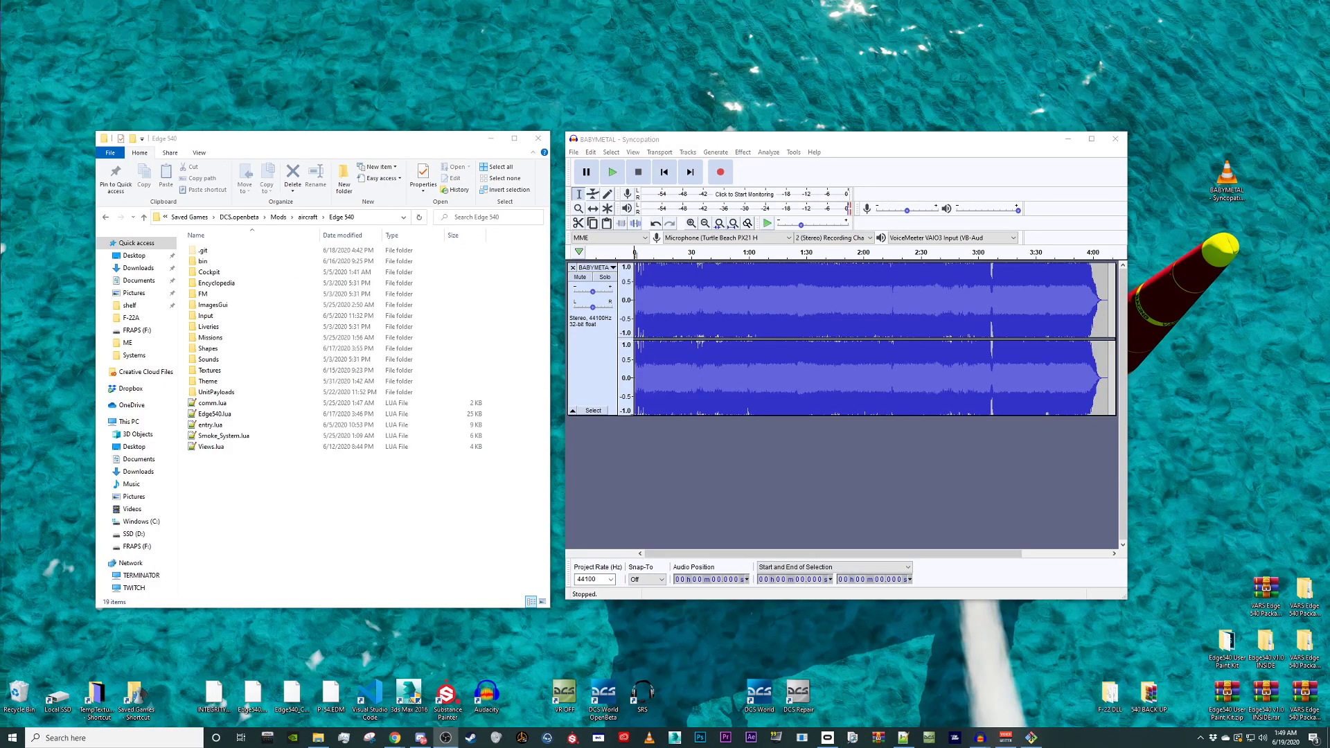
# Step: Export the Syncopation song from Audacity as a WAV file to the Desktop, accepting the metadata tags
pyautogui.hotkey('alt', 'Tab')
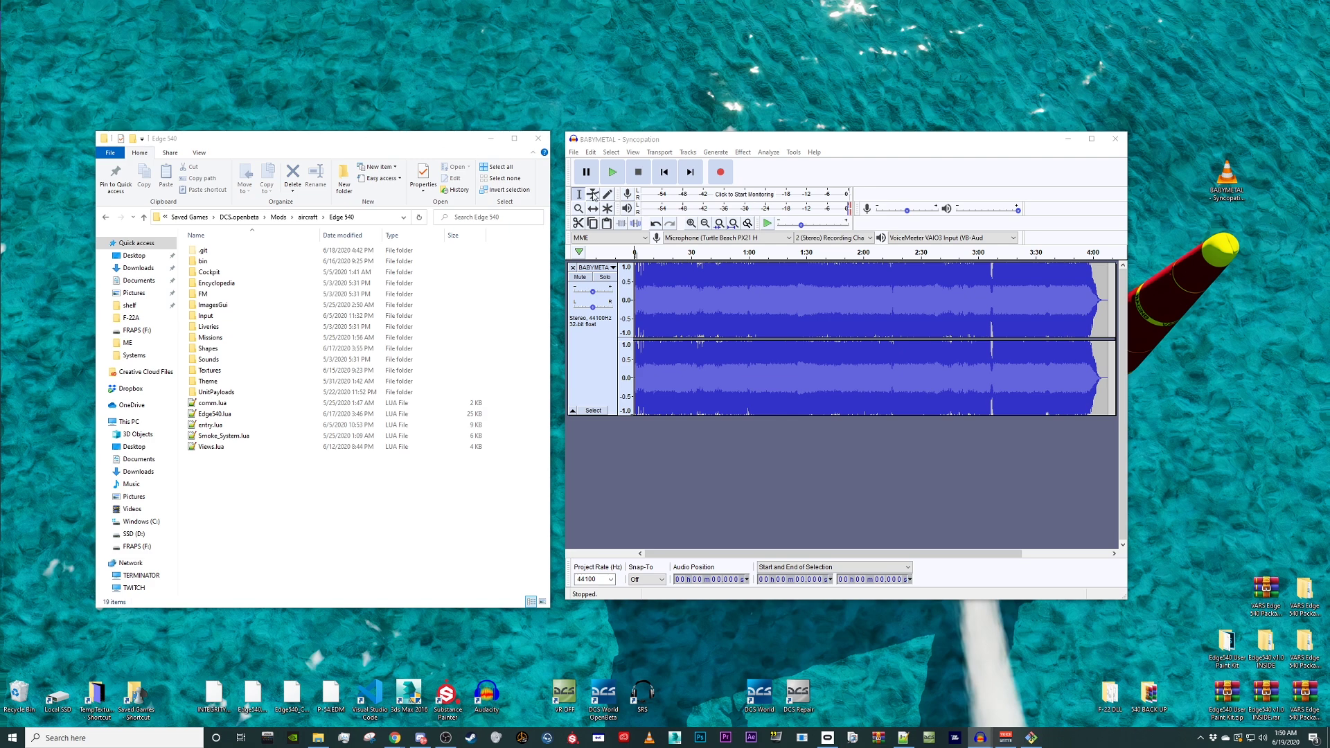
pyautogui.click(582, 145)
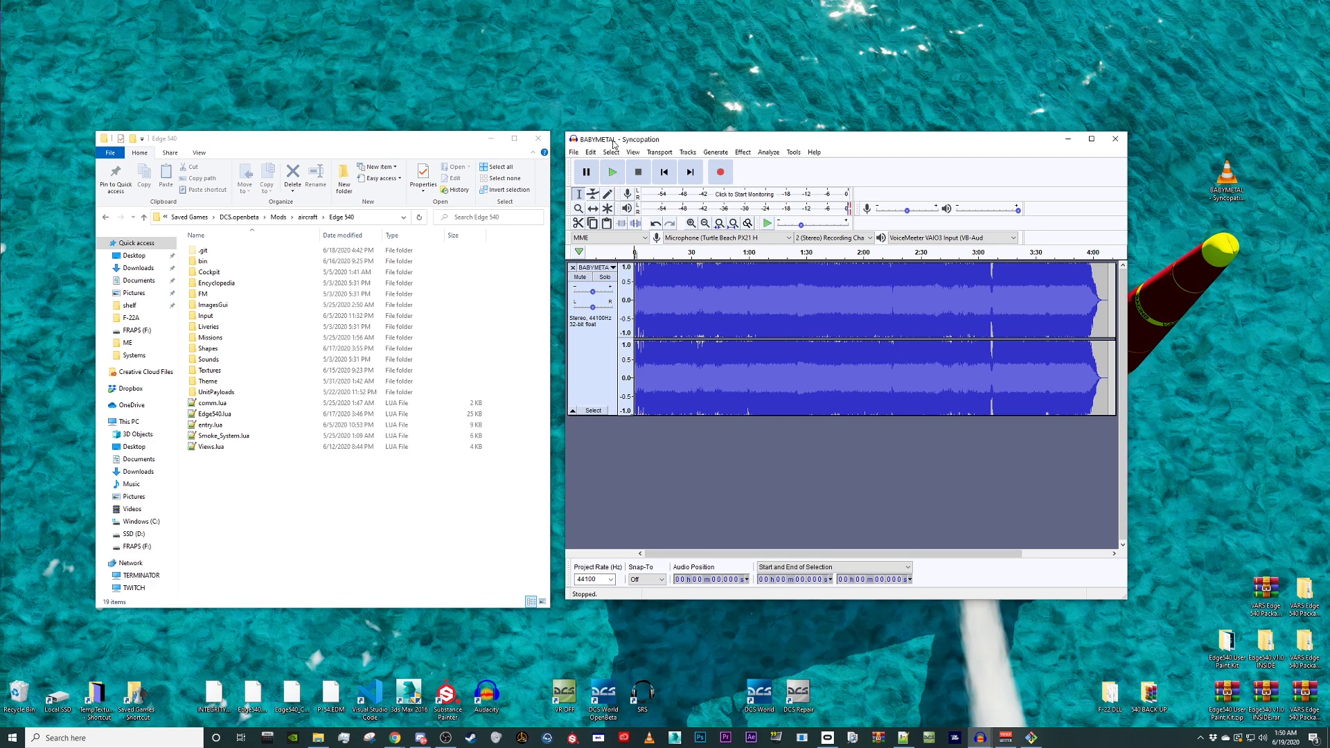
pyautogui.click(574, 154)
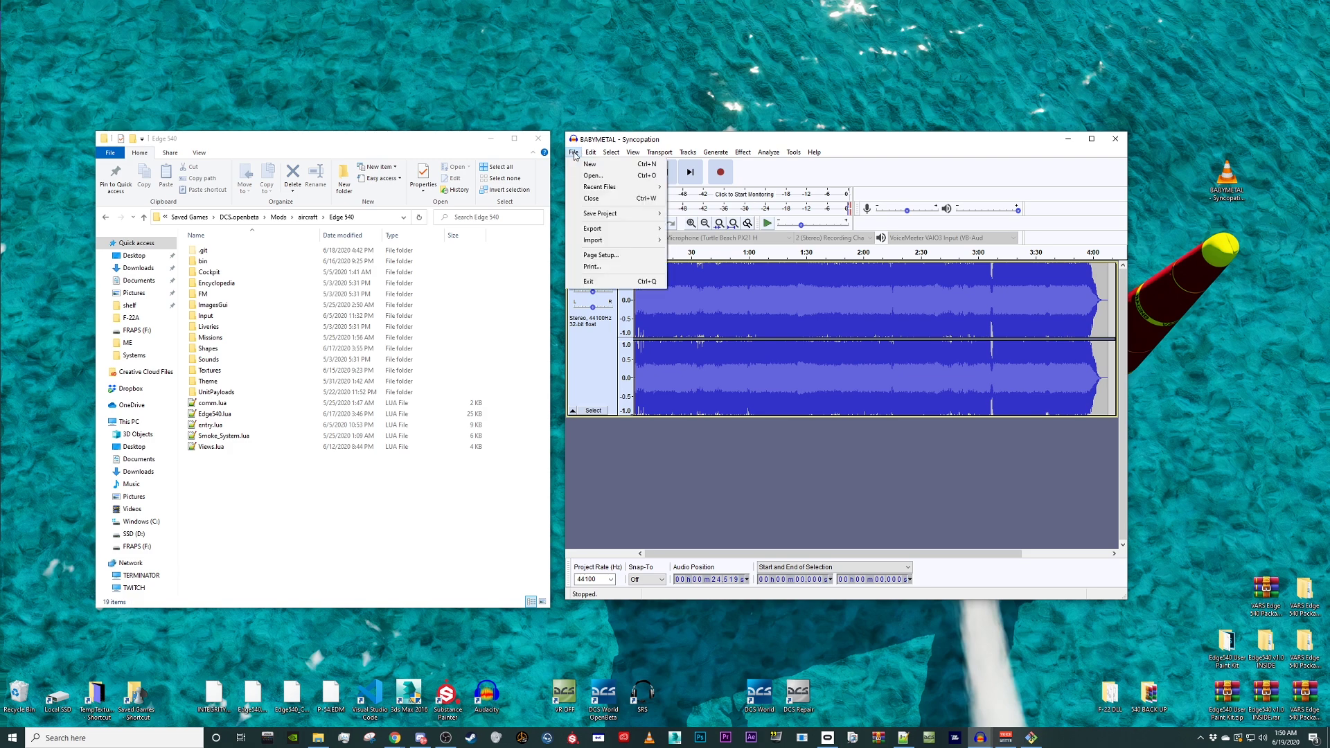
pyautogui.moveTo(599, 230)
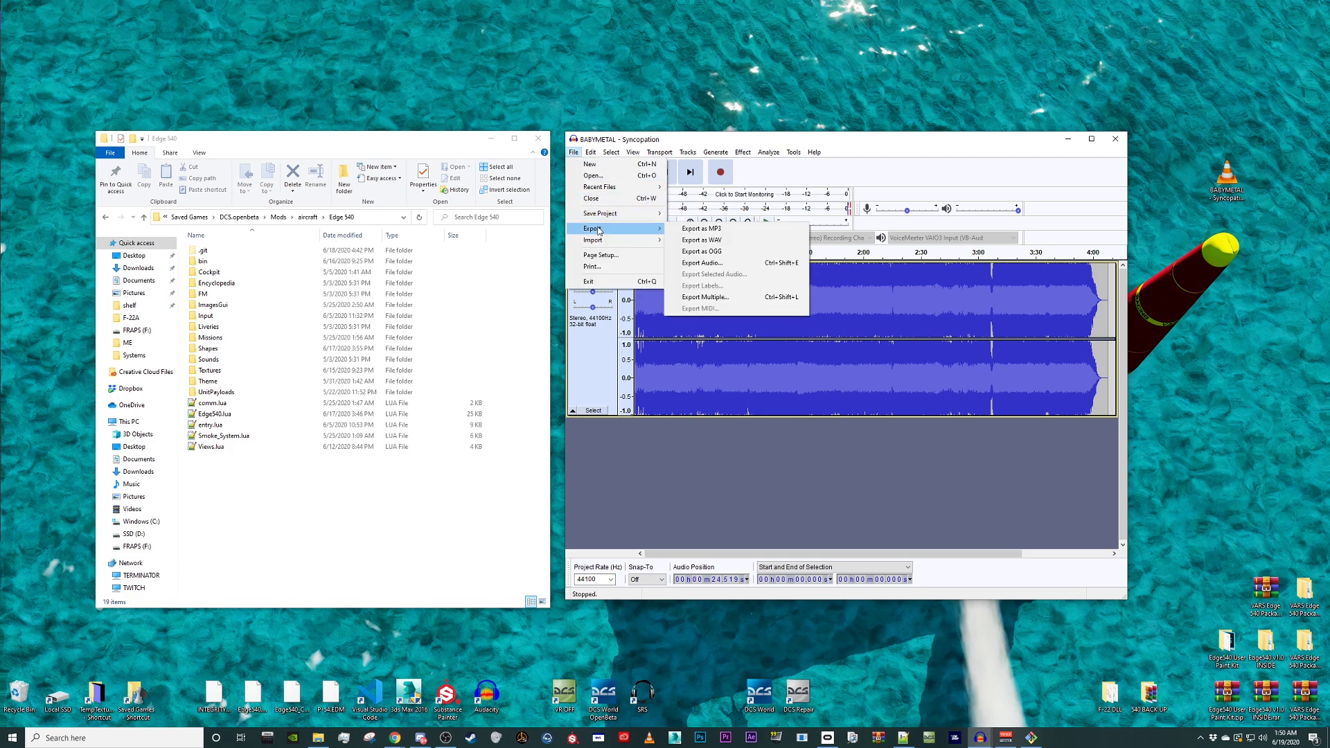
pyautogui.click(745, 241)
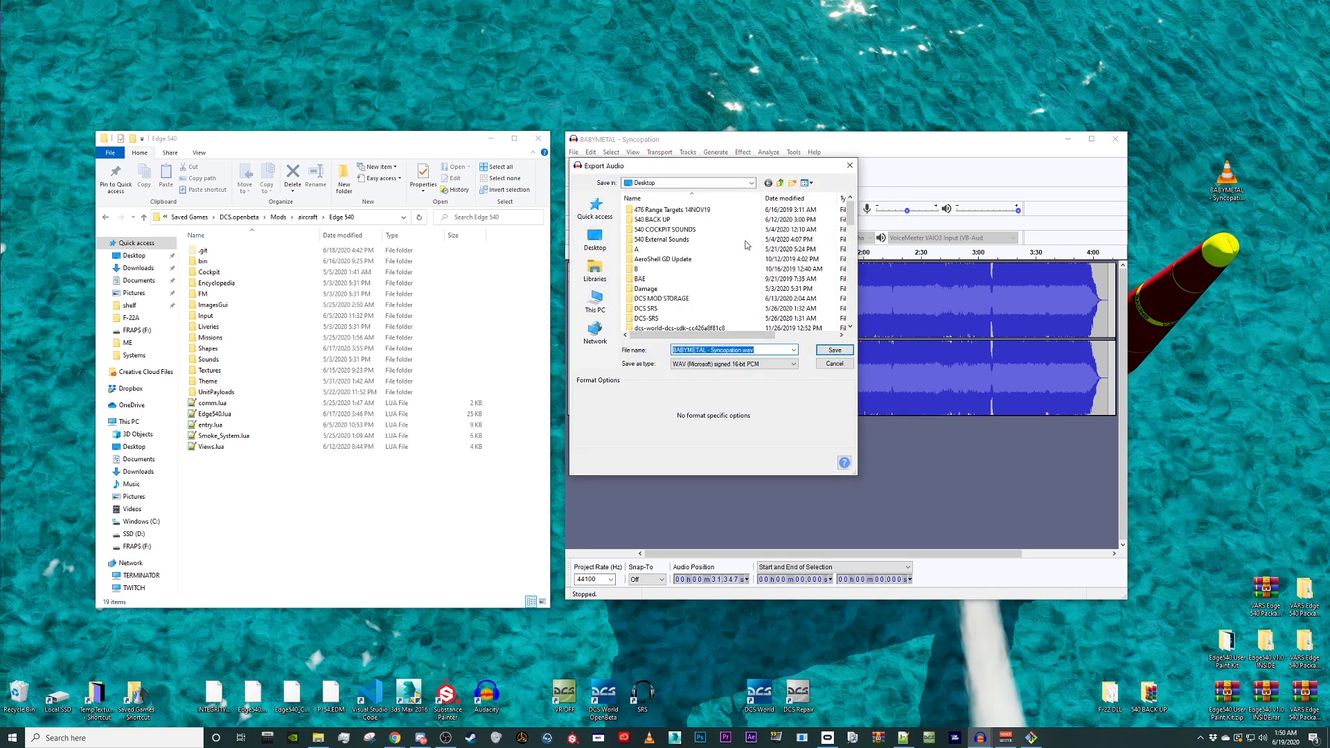
pyautogui.click(835, 350)
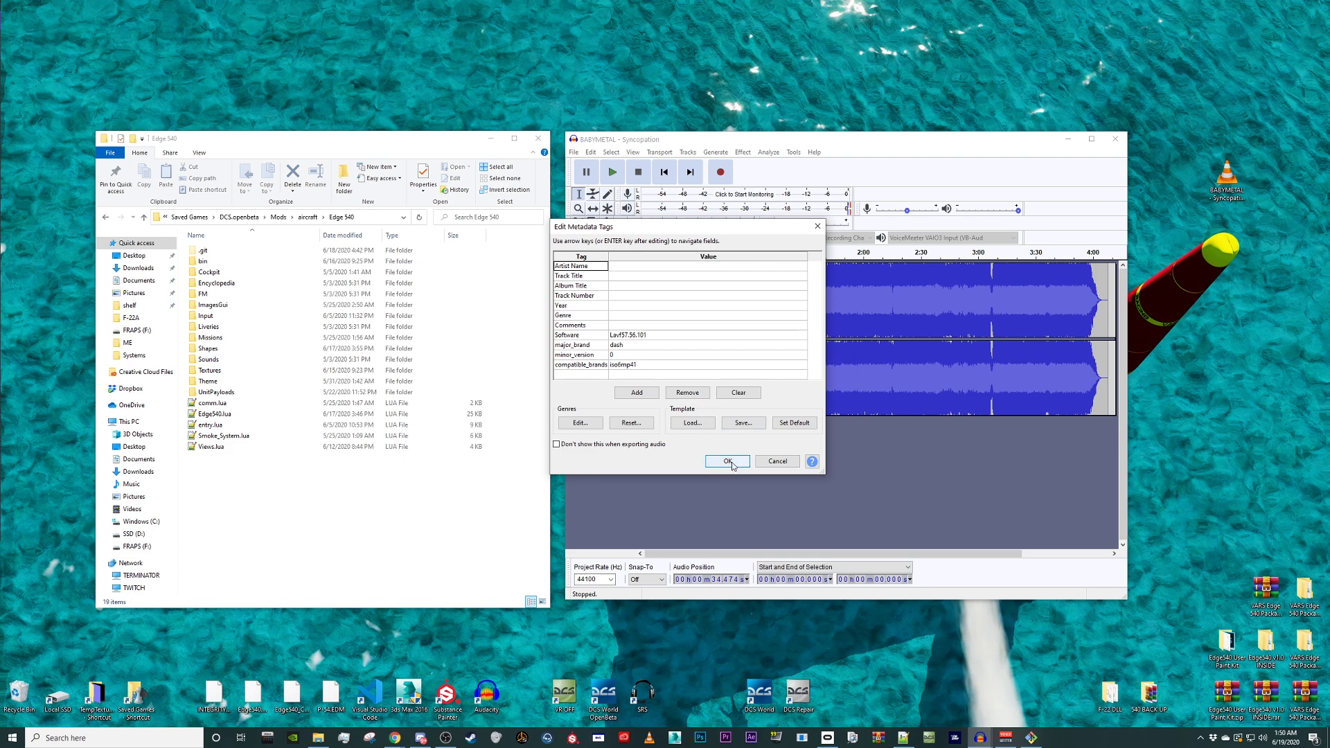
pyautogui.click(726, 459)
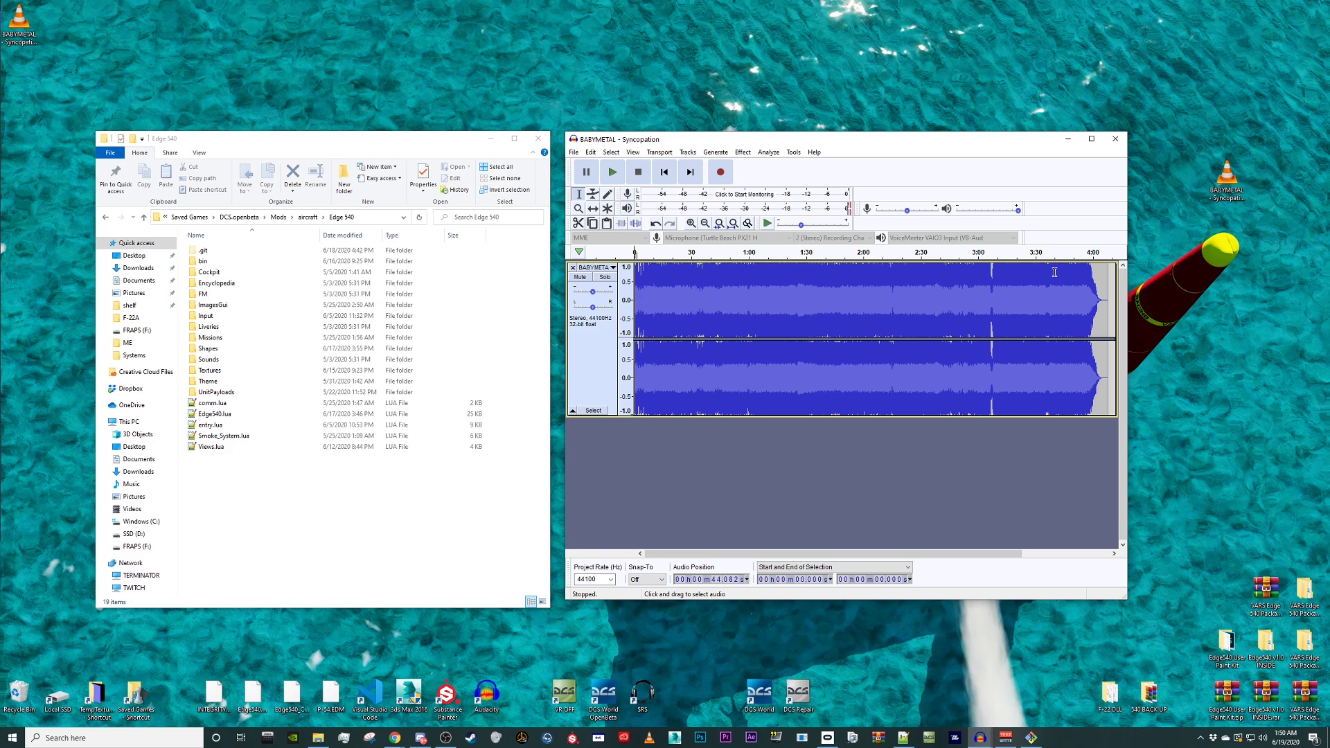
# Step: Minimize Audacity and open TRACKLIST.lua from Edge 540's Cockpit\Scripts\Systems folder in Notepad++
pyautogui.click(1068, 138)
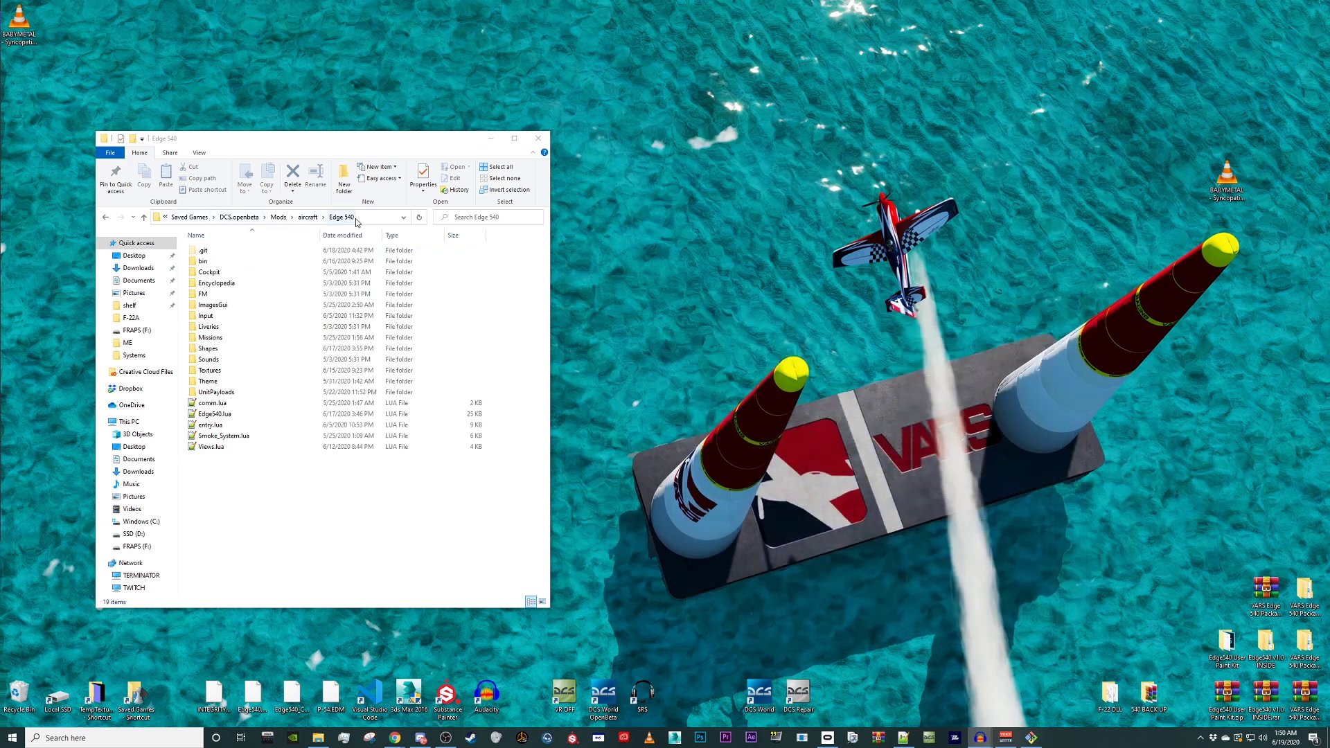
pyautogui.doubleClick(257, 272)
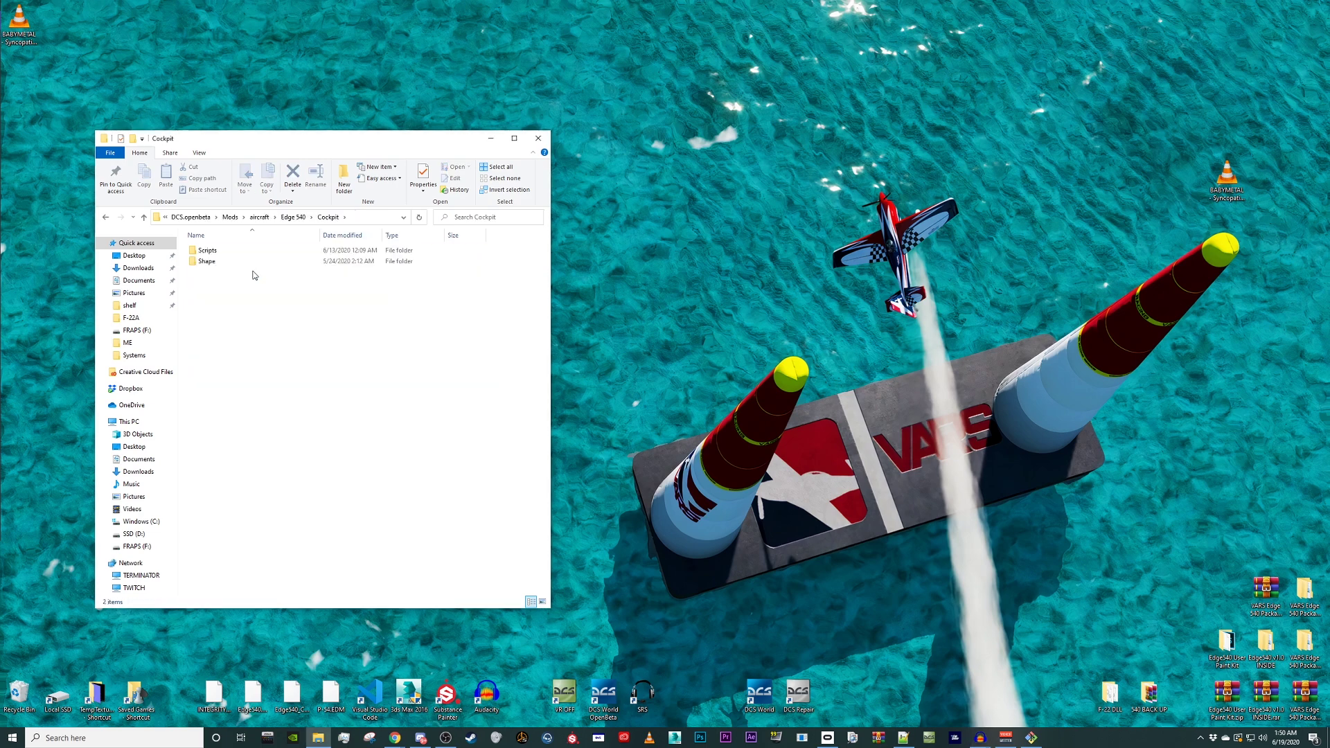
pyautogui.doubleClick(207, 250)
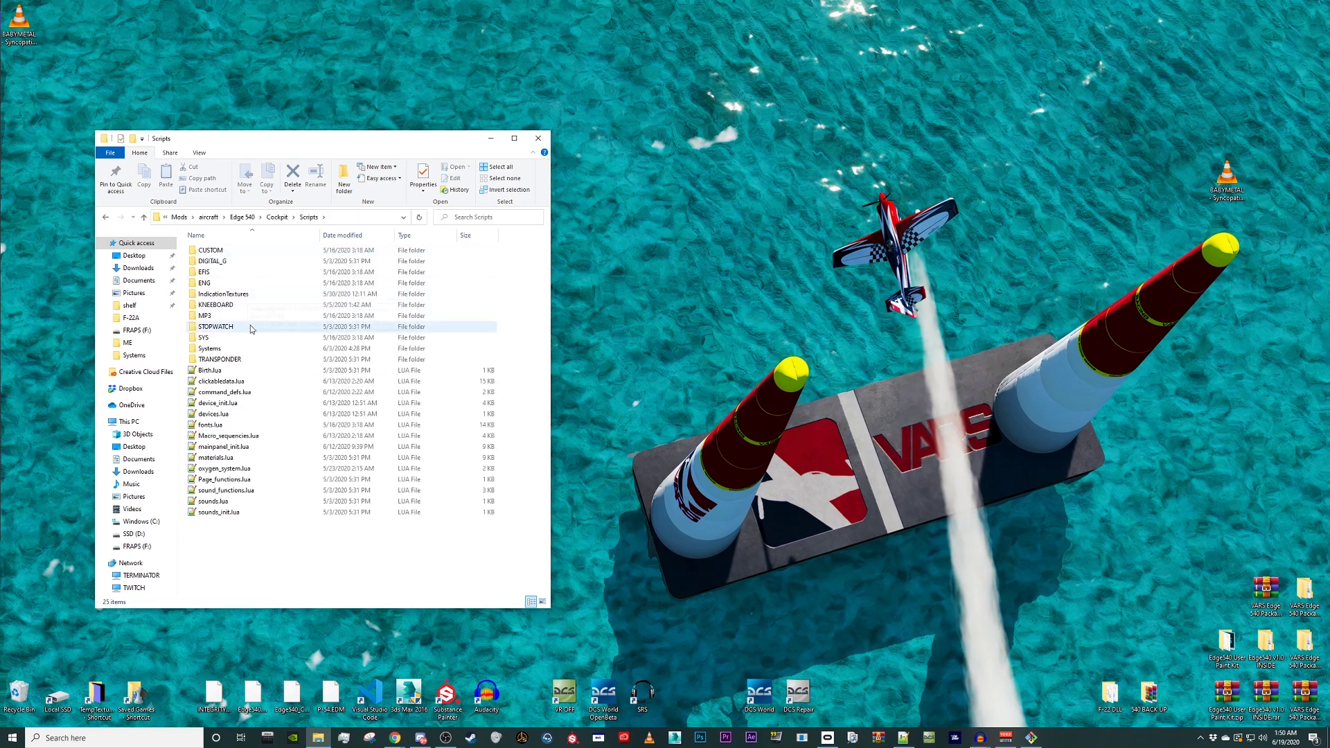
pyautogui.doubleClick(247, 348)
pyautogui.doubleClick(257, 359)
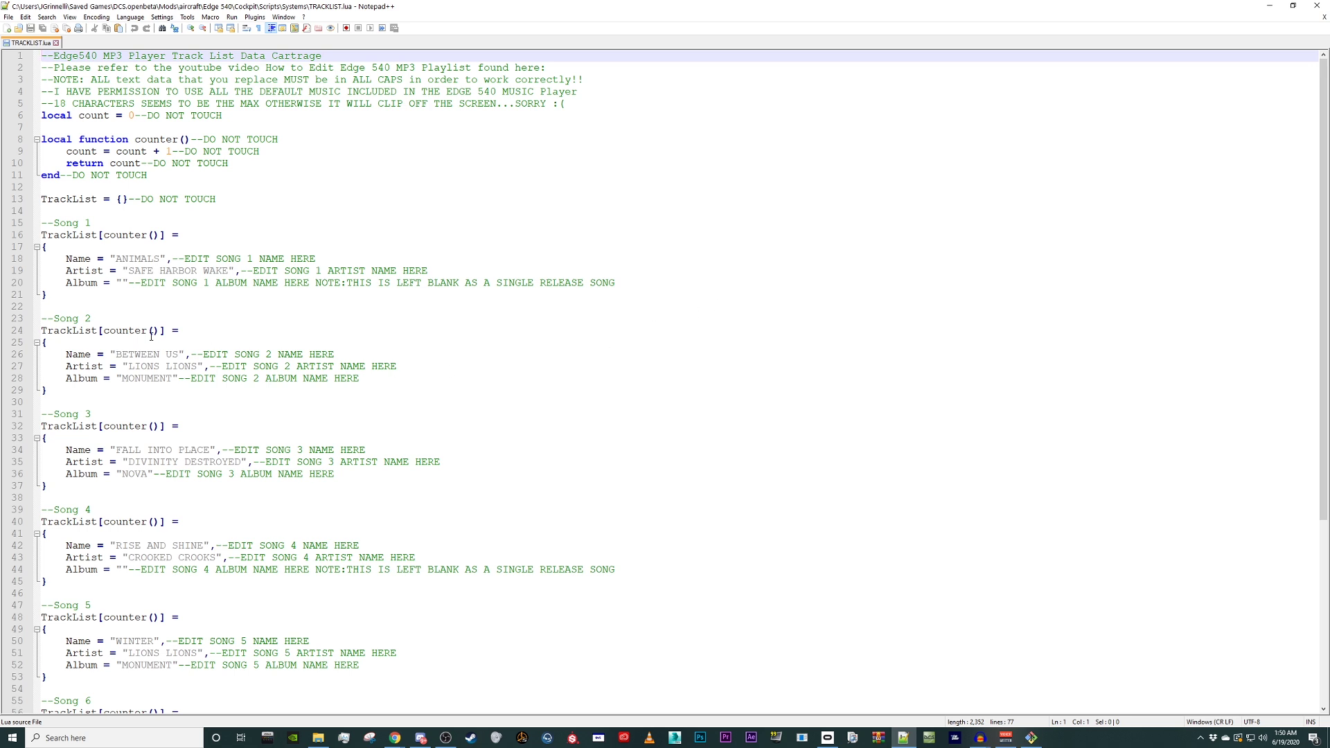
pyautogui.doubleClick(75, 259)
pyautogui.doubleClick(72, 272)
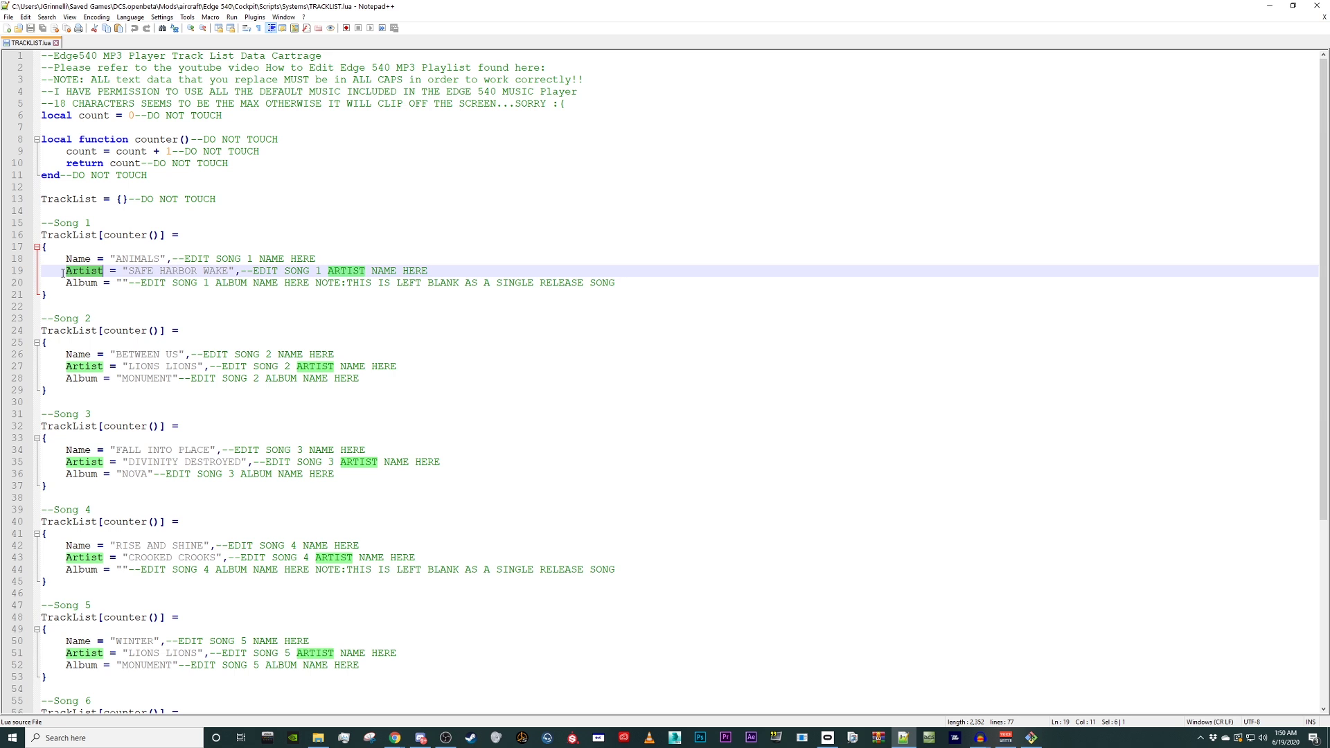
pyautogui.doubleClick(78, 285)
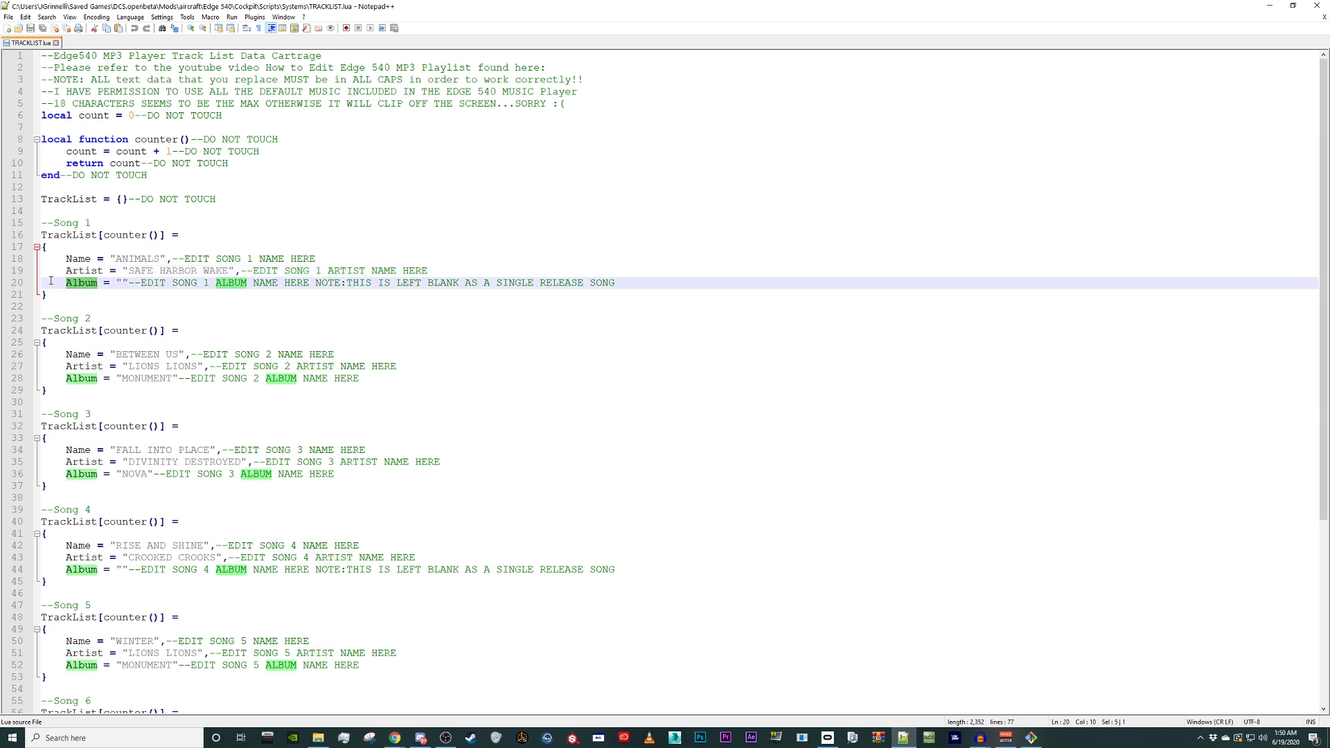
pyautogui.press('Left')
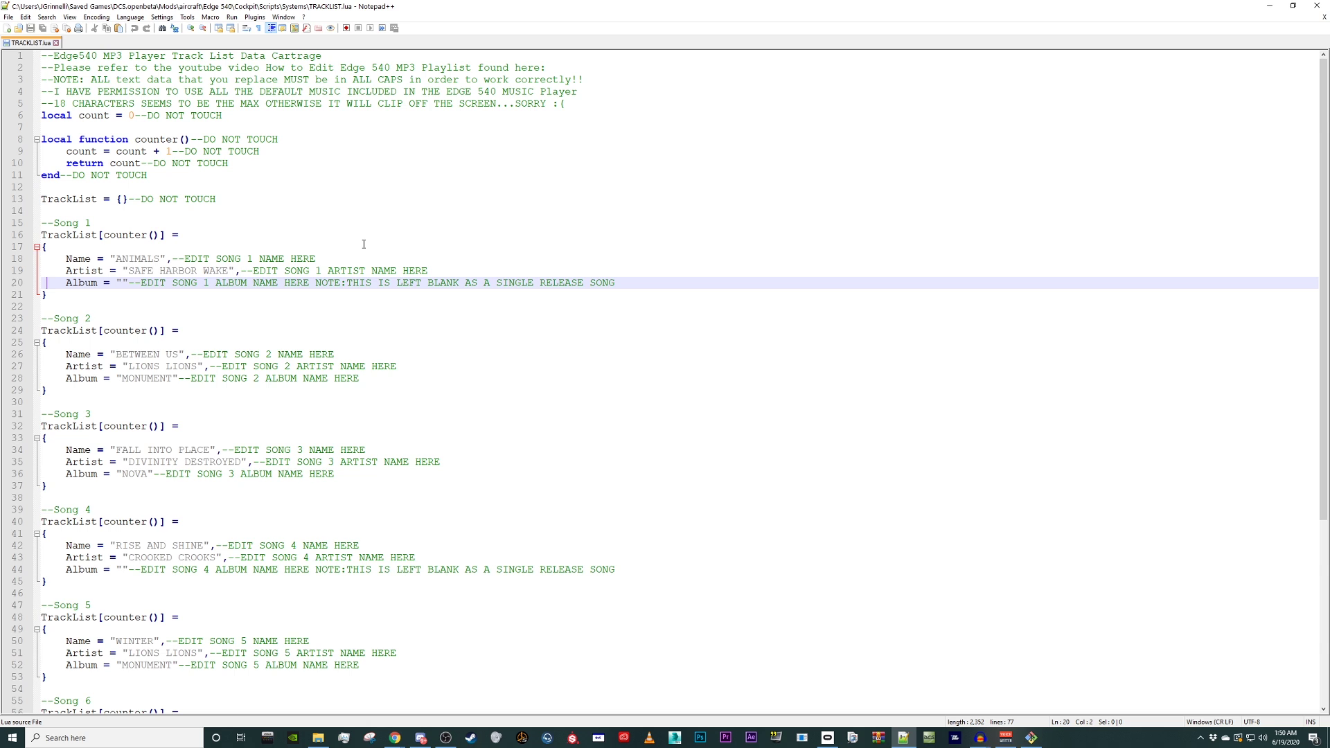
pyautogui.click(122, 283)
pyautogui.scroll(-7, 399, 478)
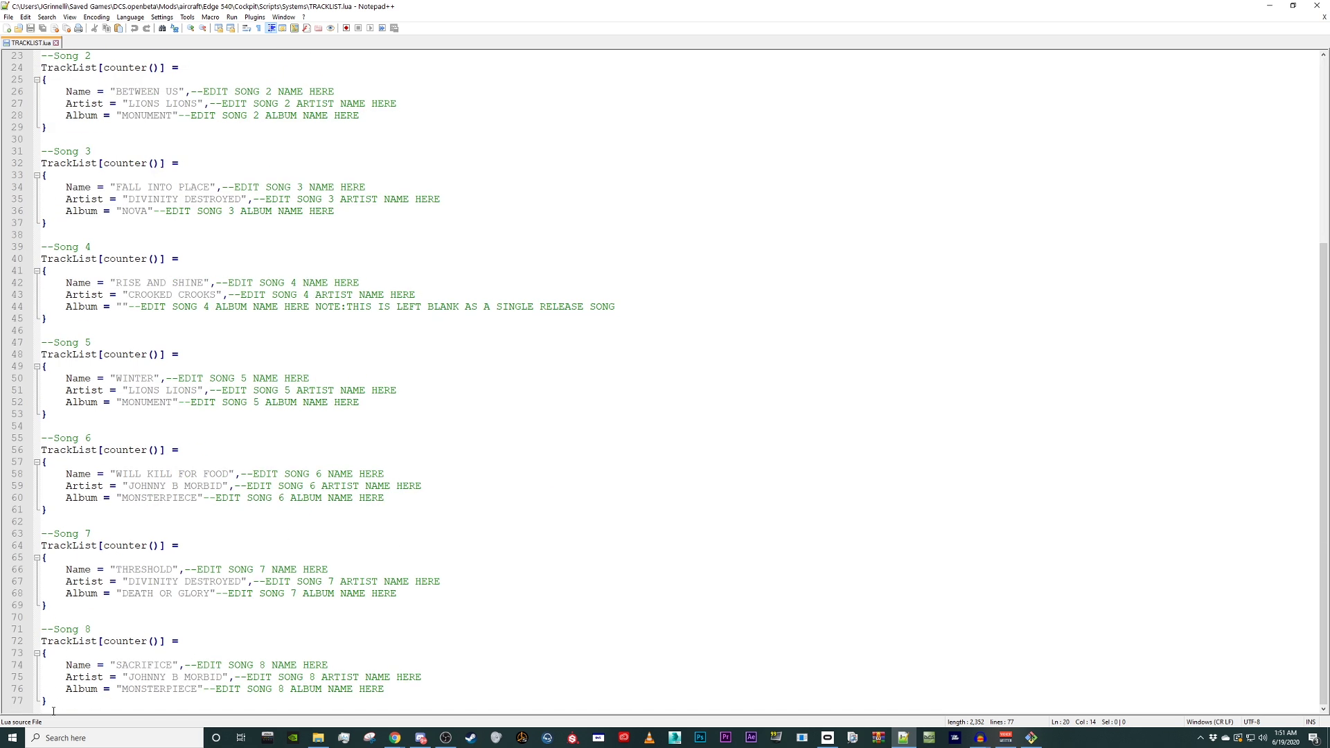
# Step: Duplicate the Song 8 block in TRACKLIST.lua just below the original
pyautogui.moveTo(69, 705); pyautogui.dragTo(31, 631)
pyautogui.hotkey('ctrl', 'c')
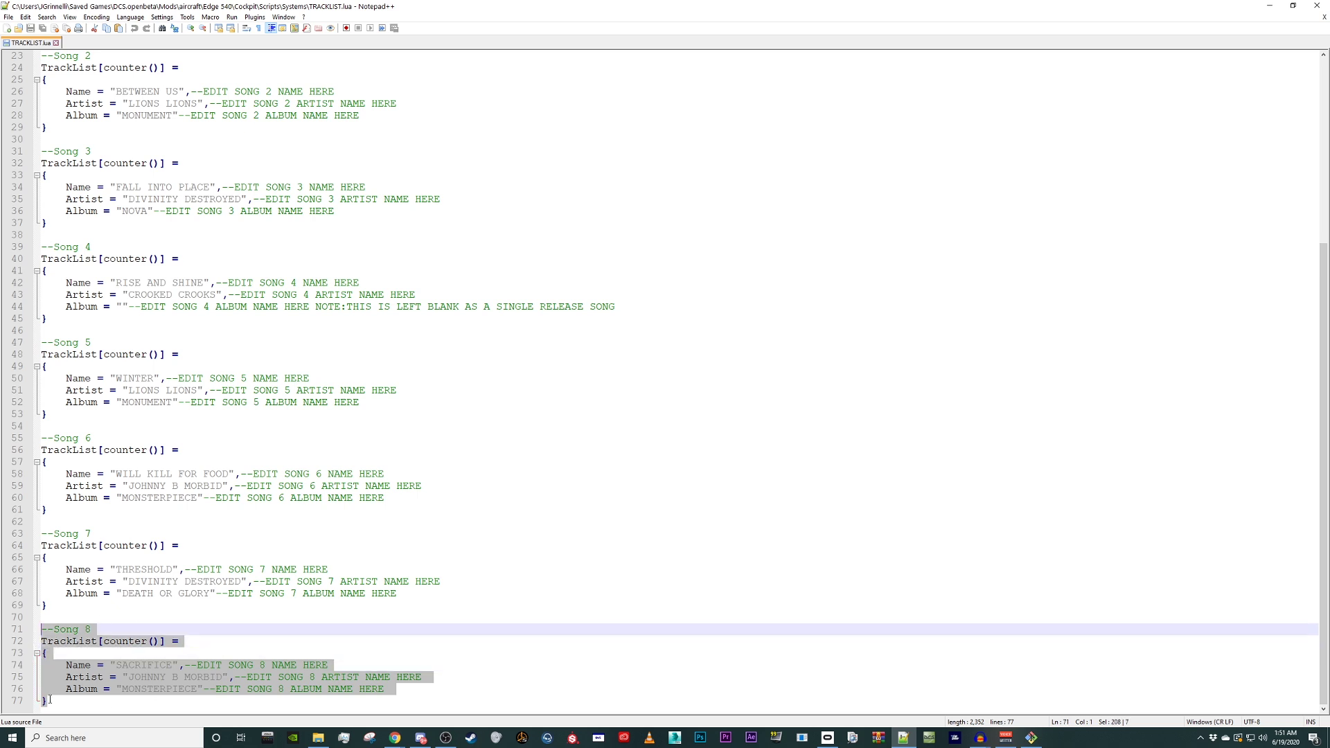
pyautogui.click(61, 702)
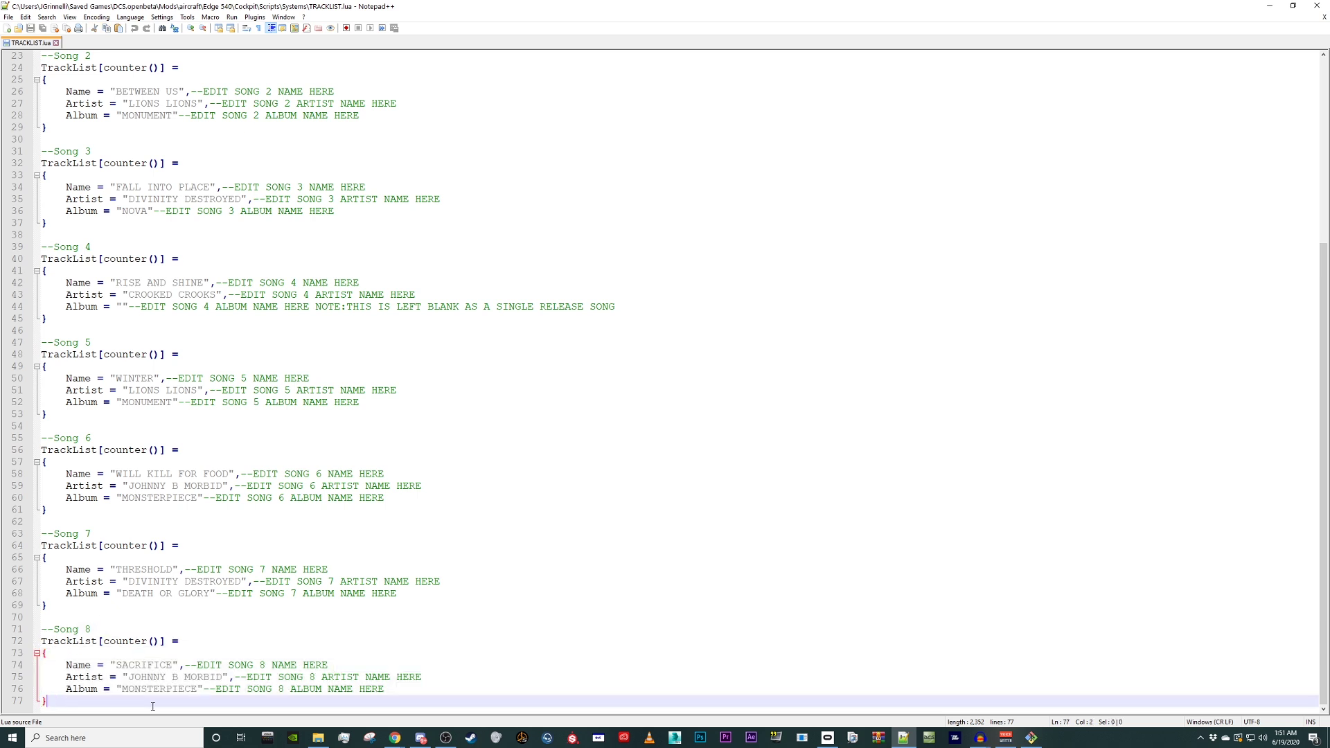
pyautogui.press('Return')
pyautogui.press('Return')
pyautogui.hotkey('ctrl', 'v')
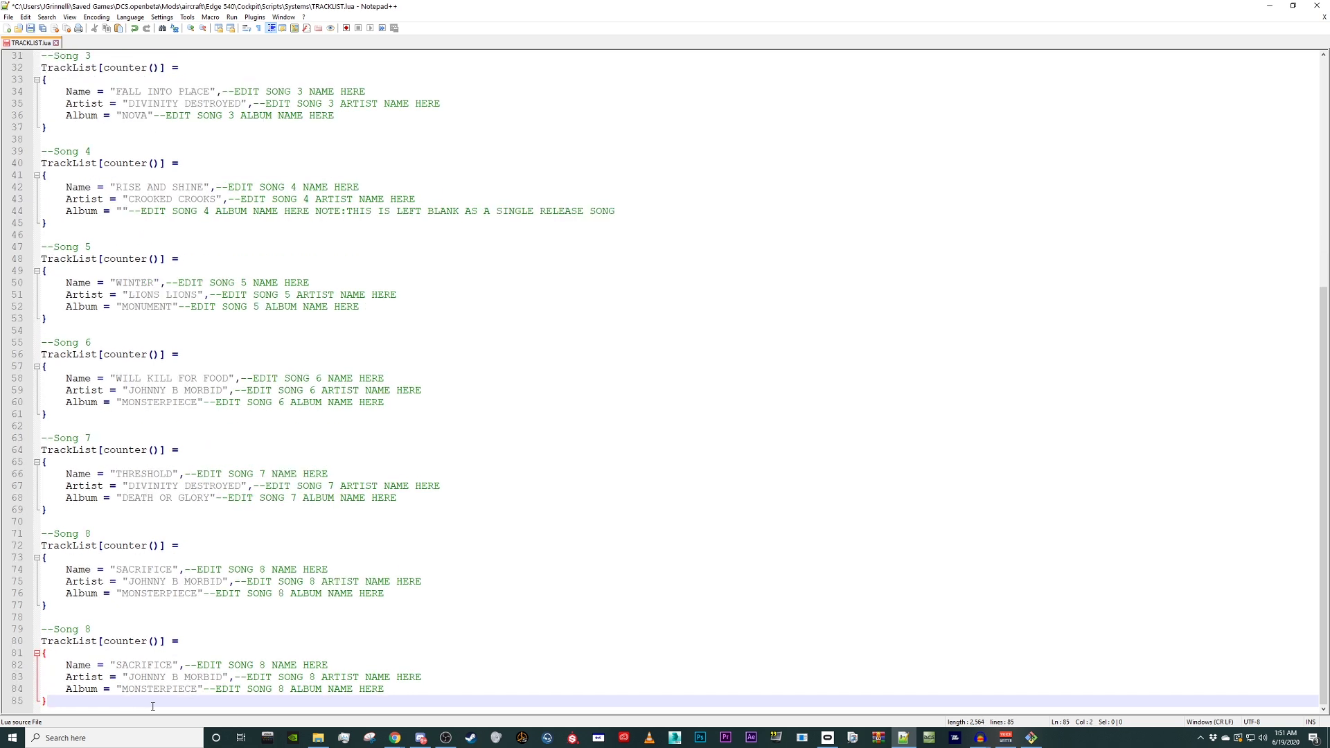
pyautogui.click(102, 630)
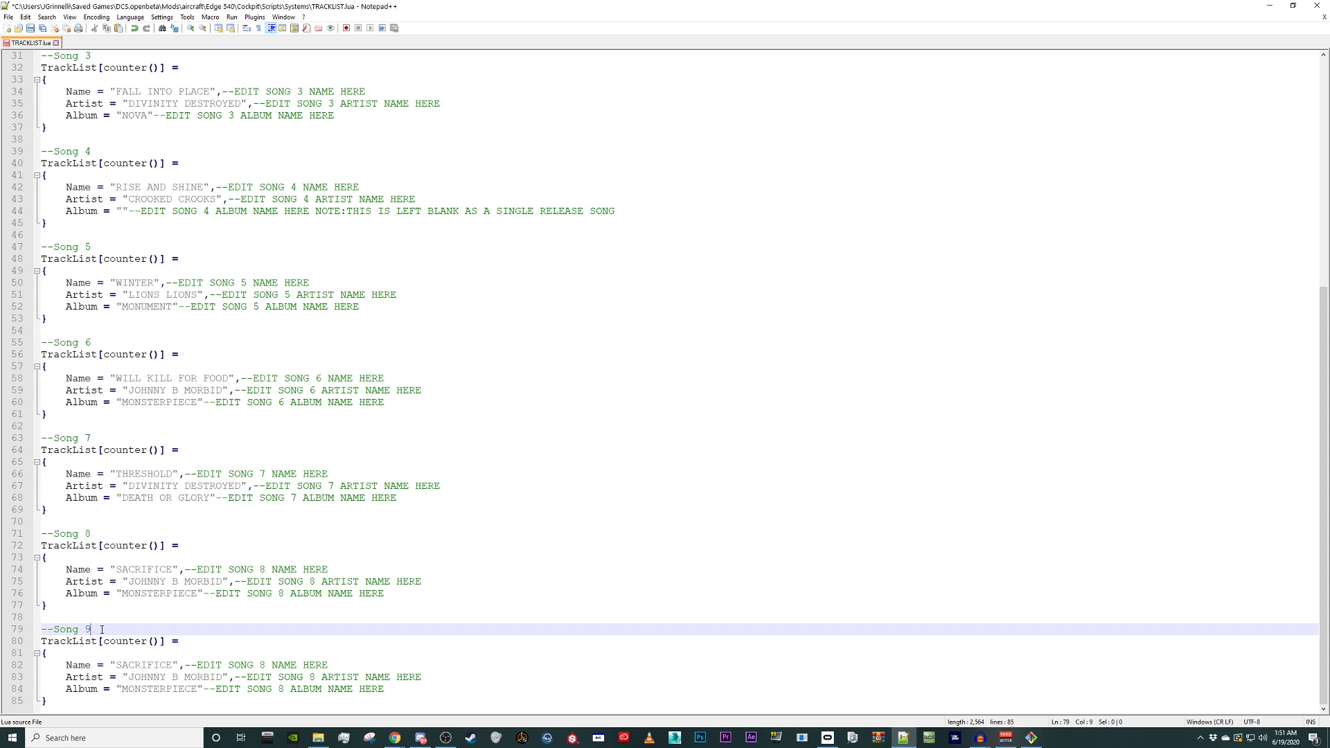
# Step: Set the copied entry's name, artist and album to SYNCOPATION, BABY METAL and METAL GALAXY
pyautogui.doubleClick(127, 669)
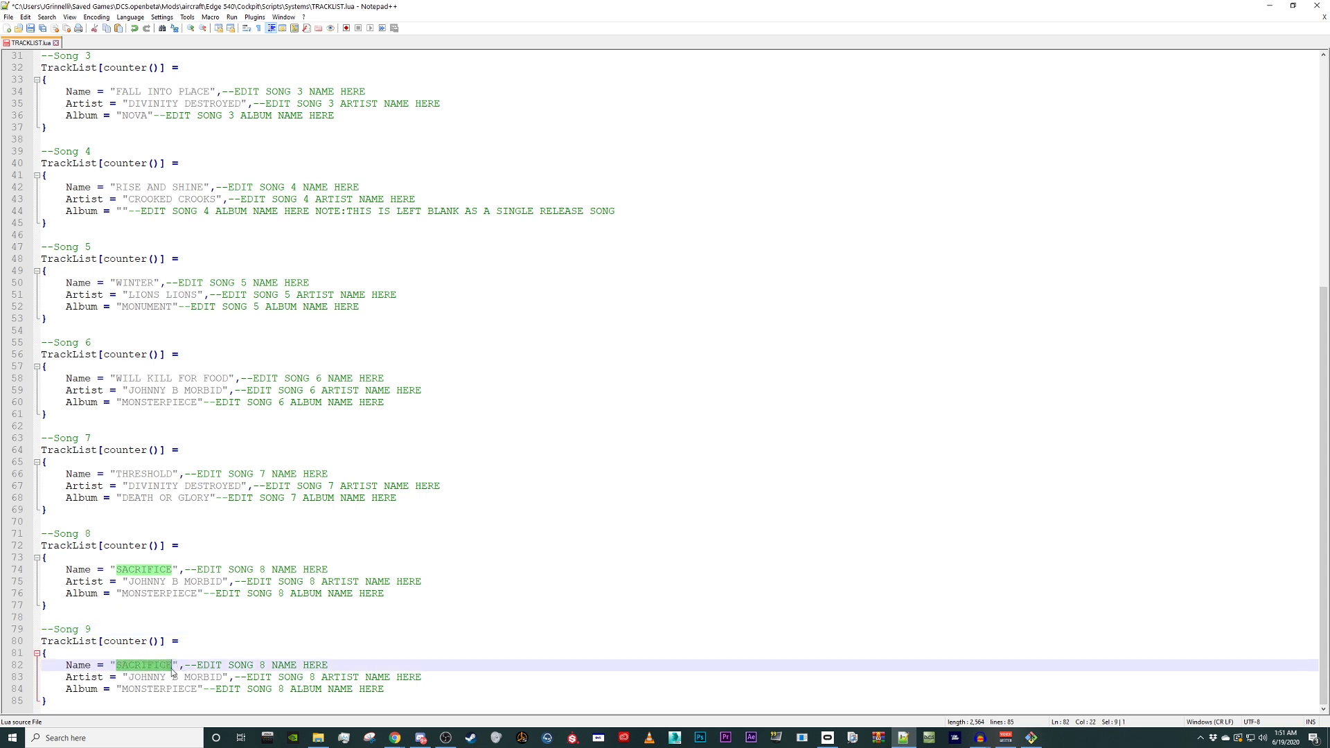
pyautogui.write('SYNCOPATIO')
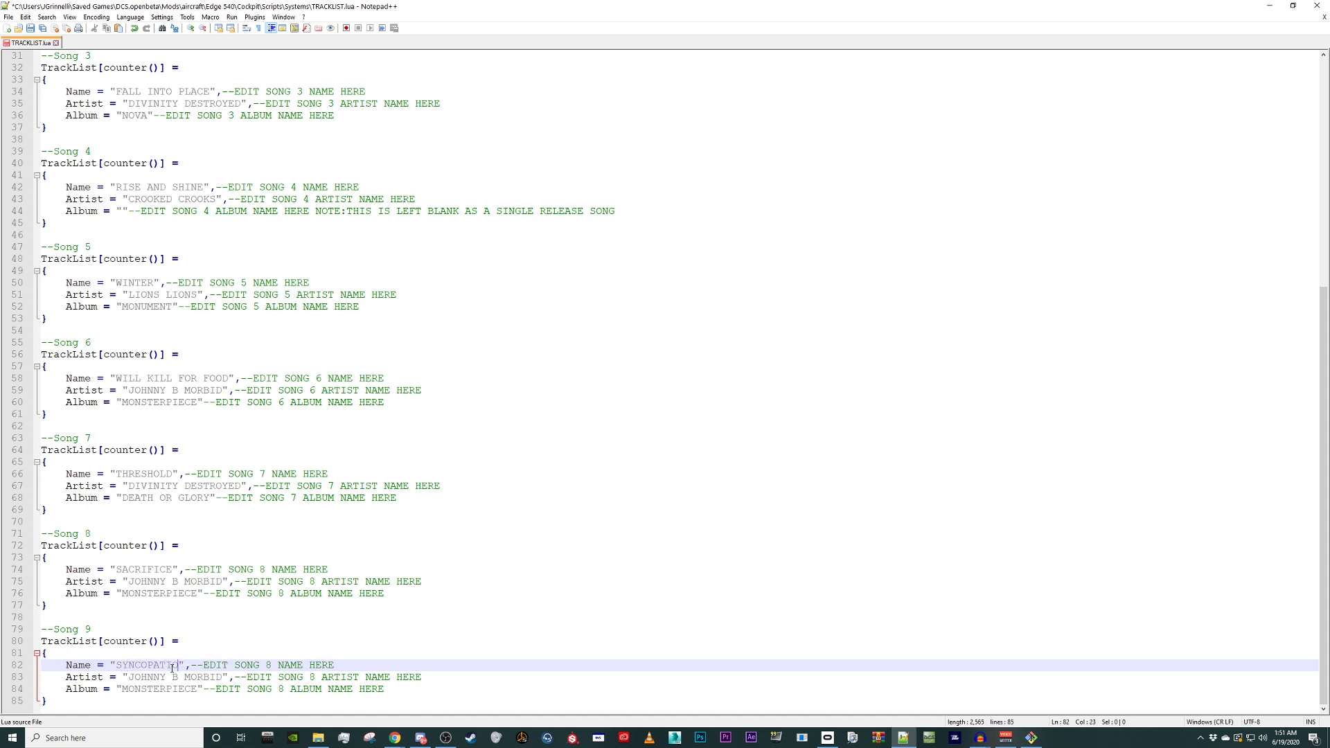
pyautogui.write('N')
pyautogui.moveTo(133, 677); pyautogui.dragTo(223, 678)
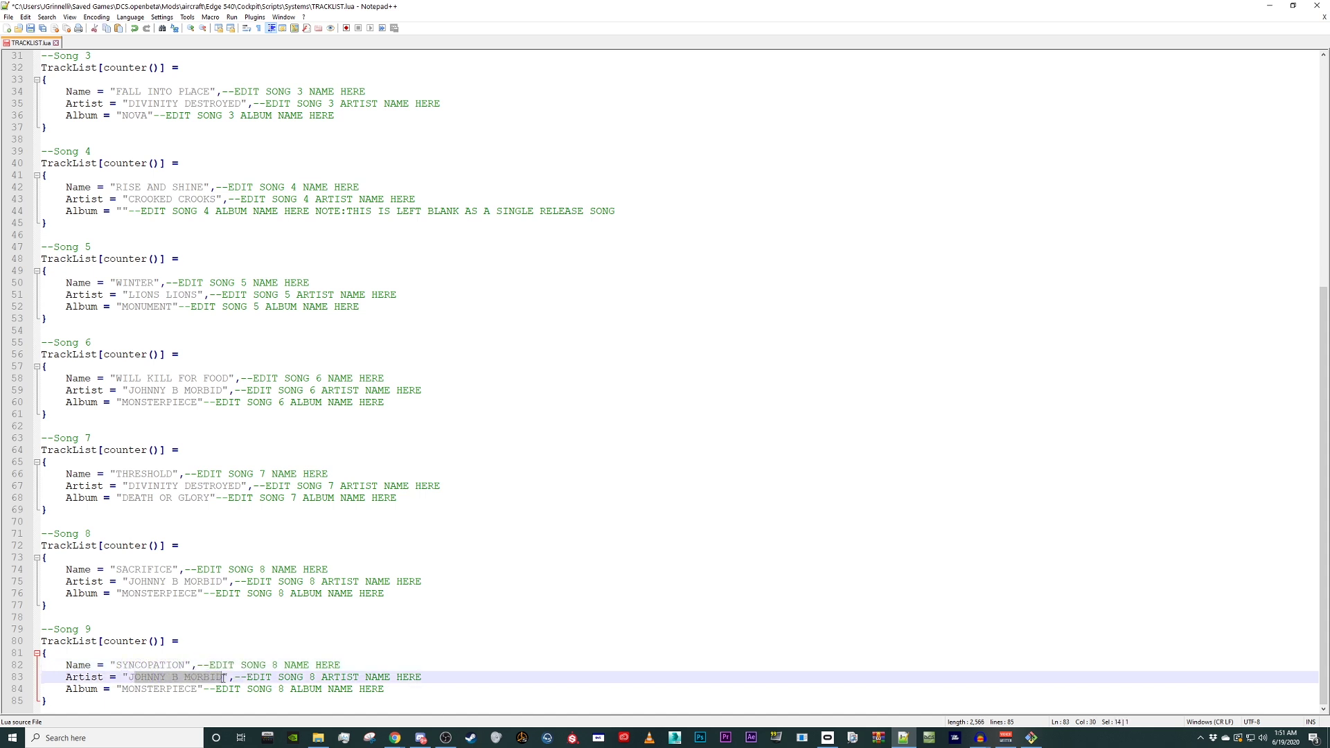
pyautogui.press('BackSpace')
pyautogui.press('BackSpace')
pyautogui.write('BABY METAL')
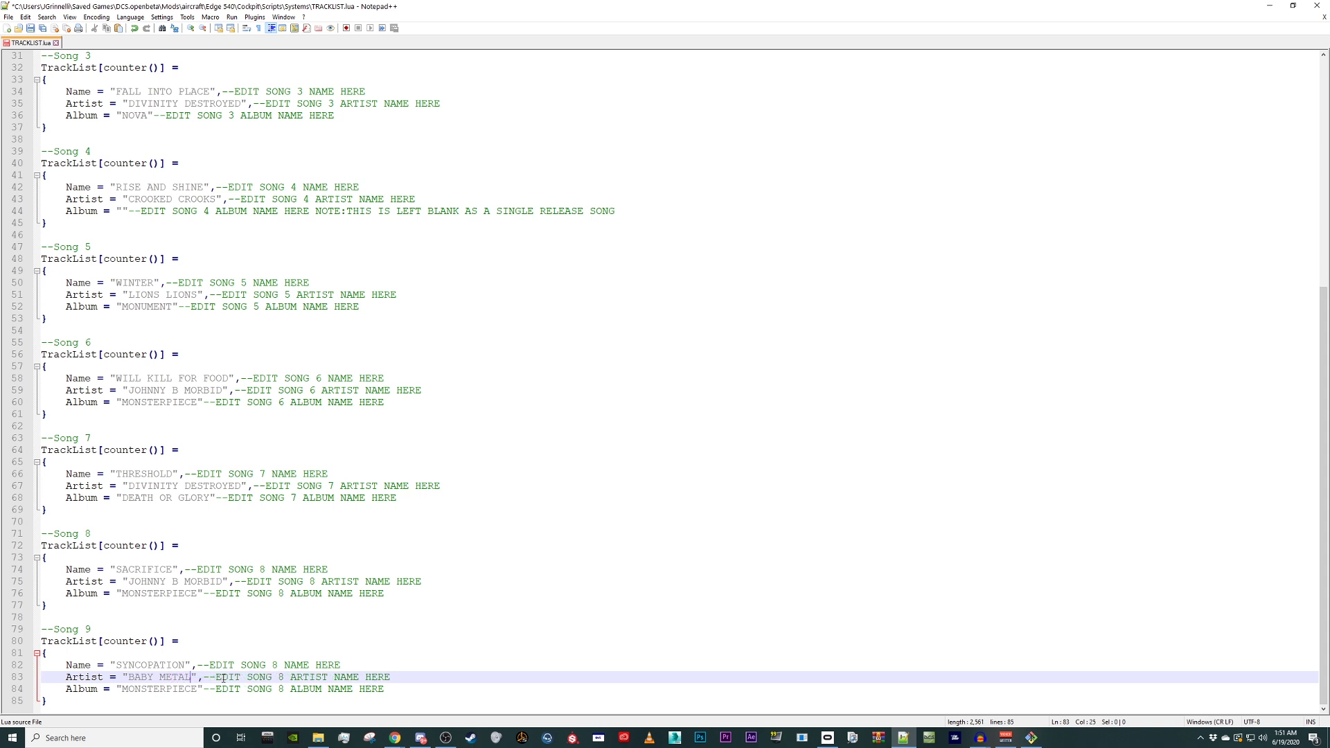
pyautogui.doubleClick(133, 689)
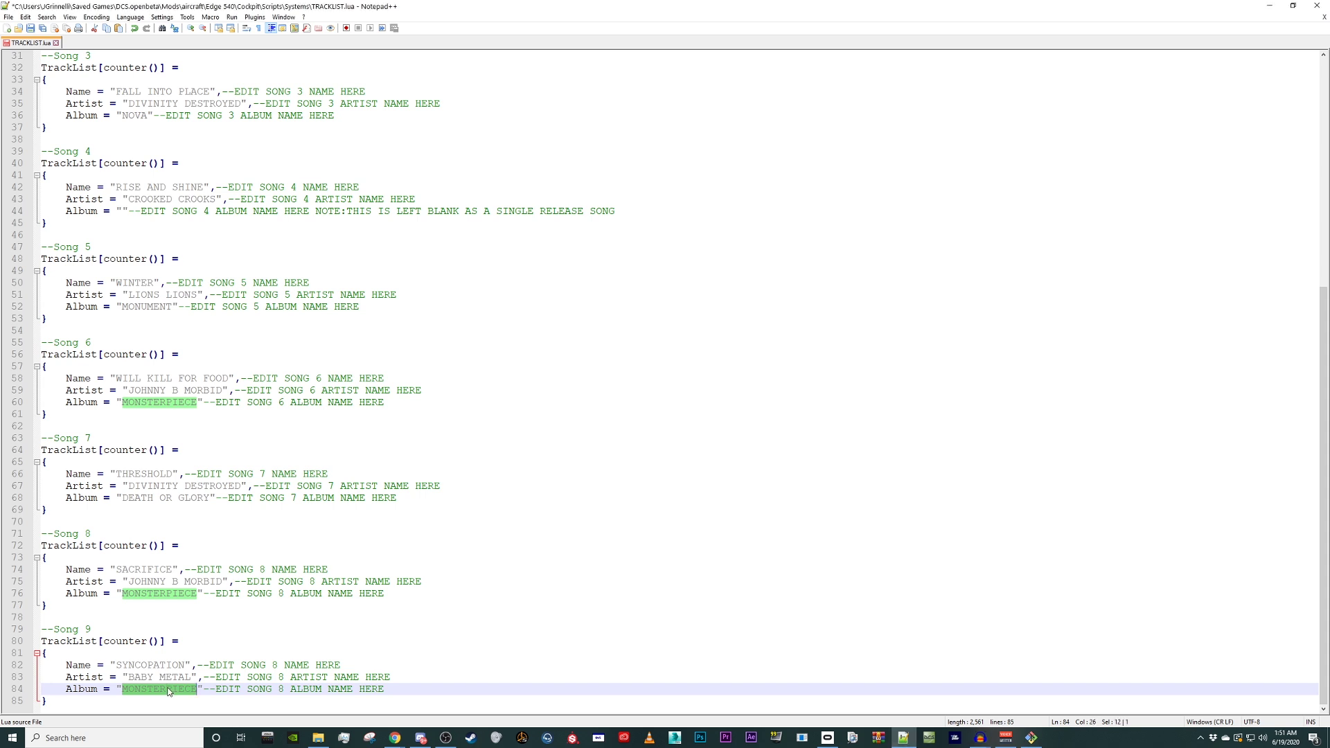
pyautogui.write('METAL GALAXY')
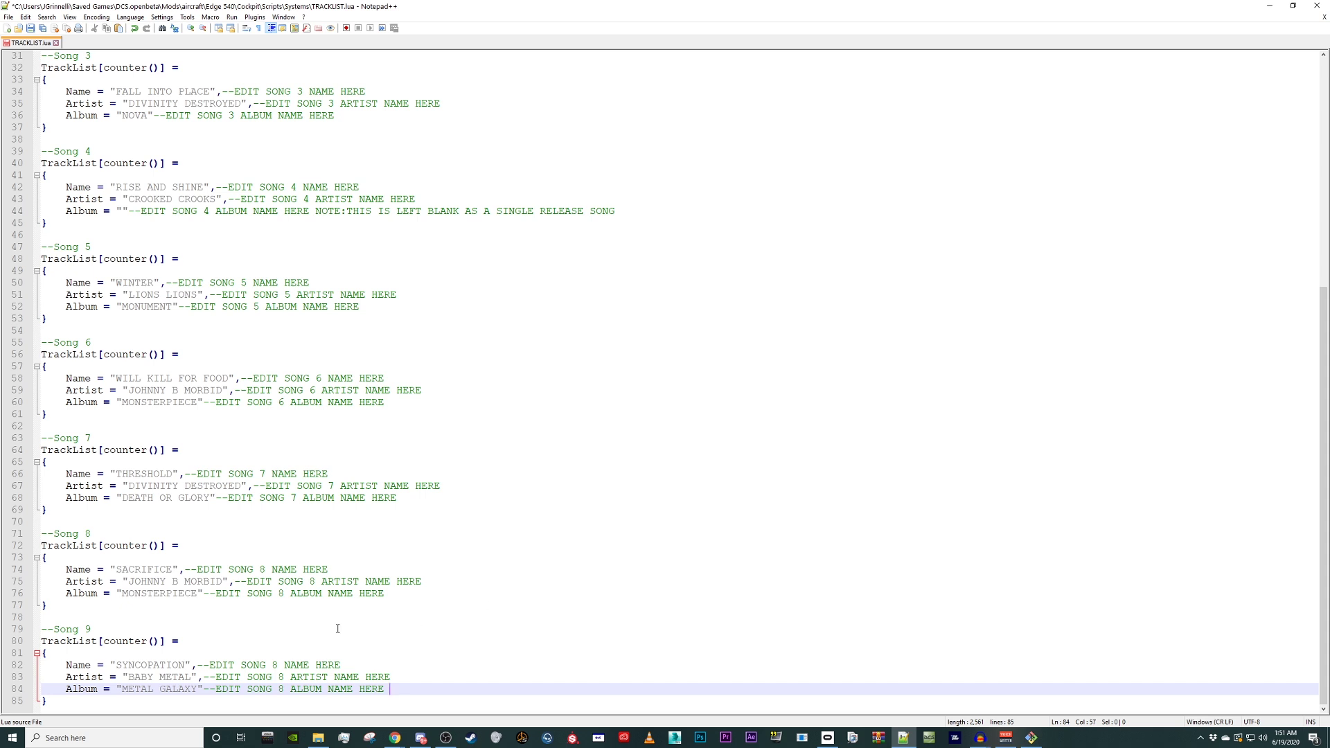
# Step: Change the new block's comment numbers from 8 to 9 and save TRACKLIST.lua
pyautogui.click(278, 665)
pyautogui.press('BackSpace')
pyautogui.write('9')
pyautogui.press('Down')
pyautogui.press('Delete')
pyautogui.write('9')
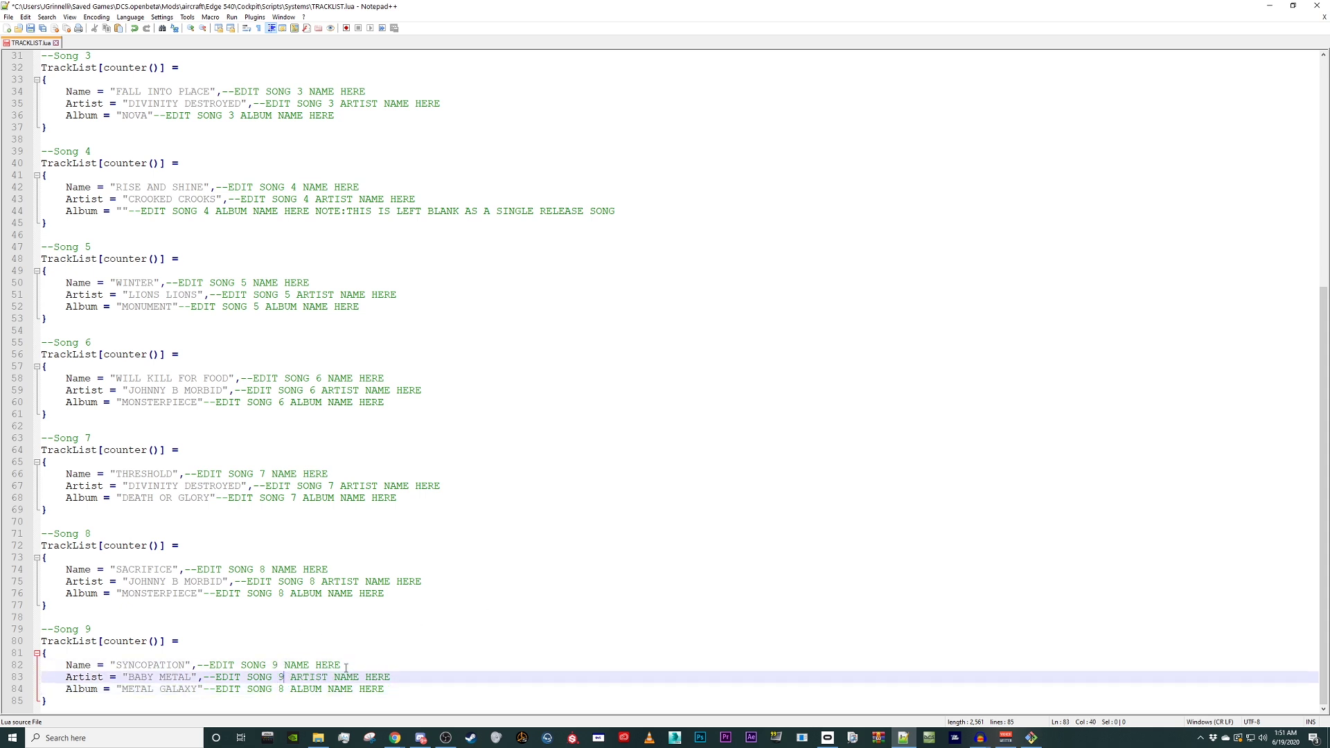
pyautogui.press('Down')
pyautogui.press('BackSpace')
pyautogui.write('9')
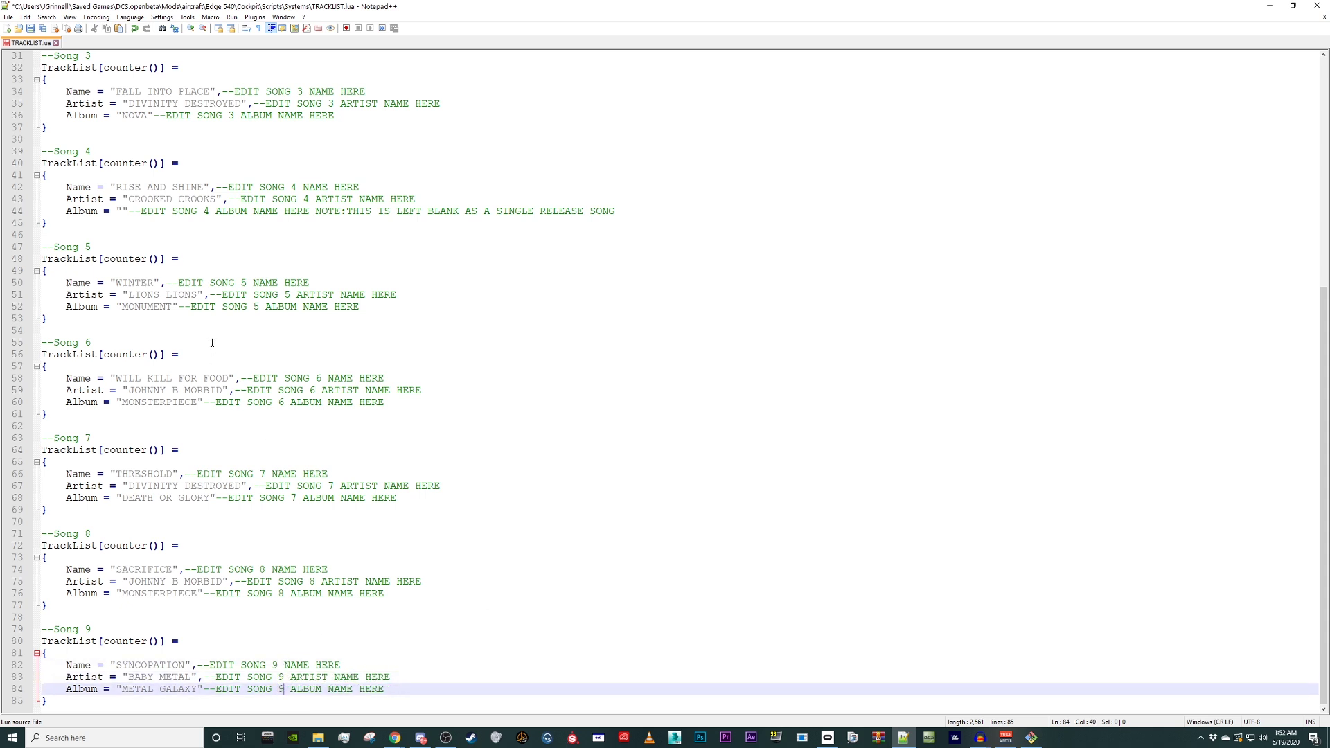
pyautogui.click(30, 29)
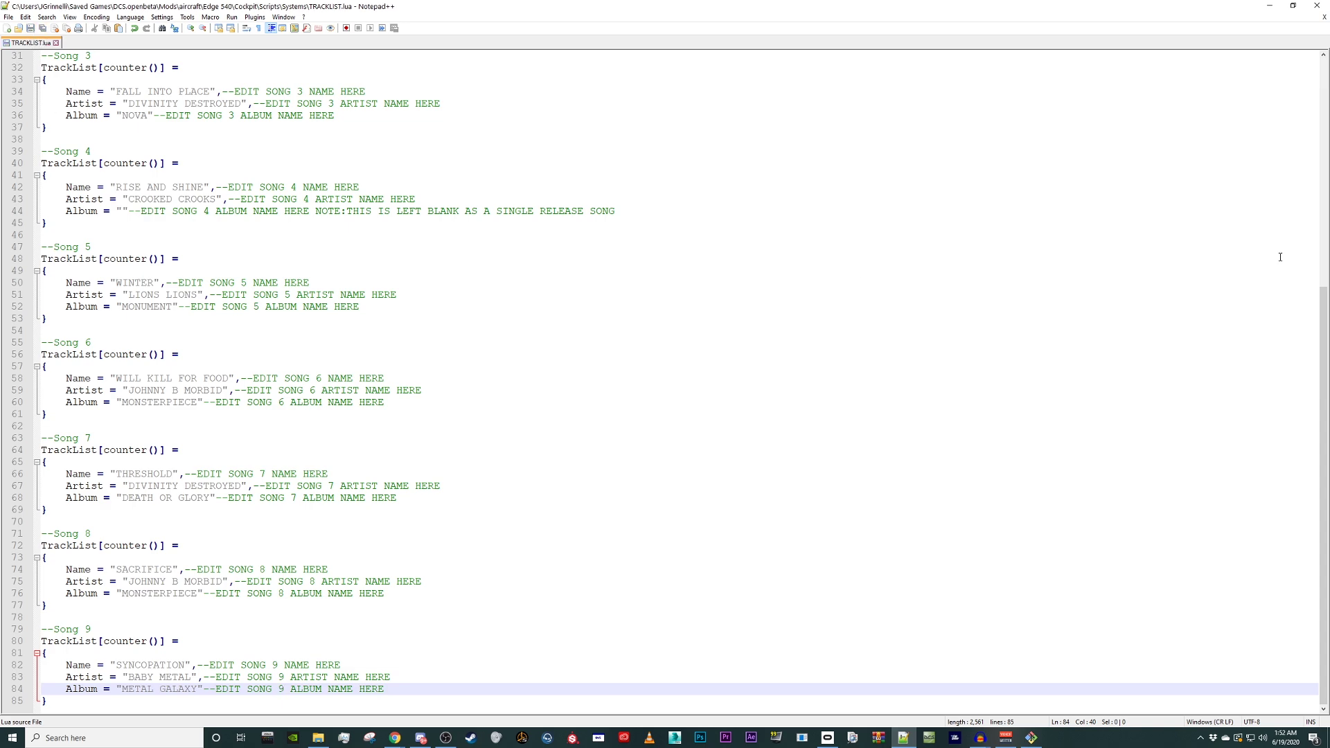
# Step: Minimize Notepad++, open the Edge 540 Sounds folder, and move the exported song icon next to it
pyautogui.click(1270, 6)
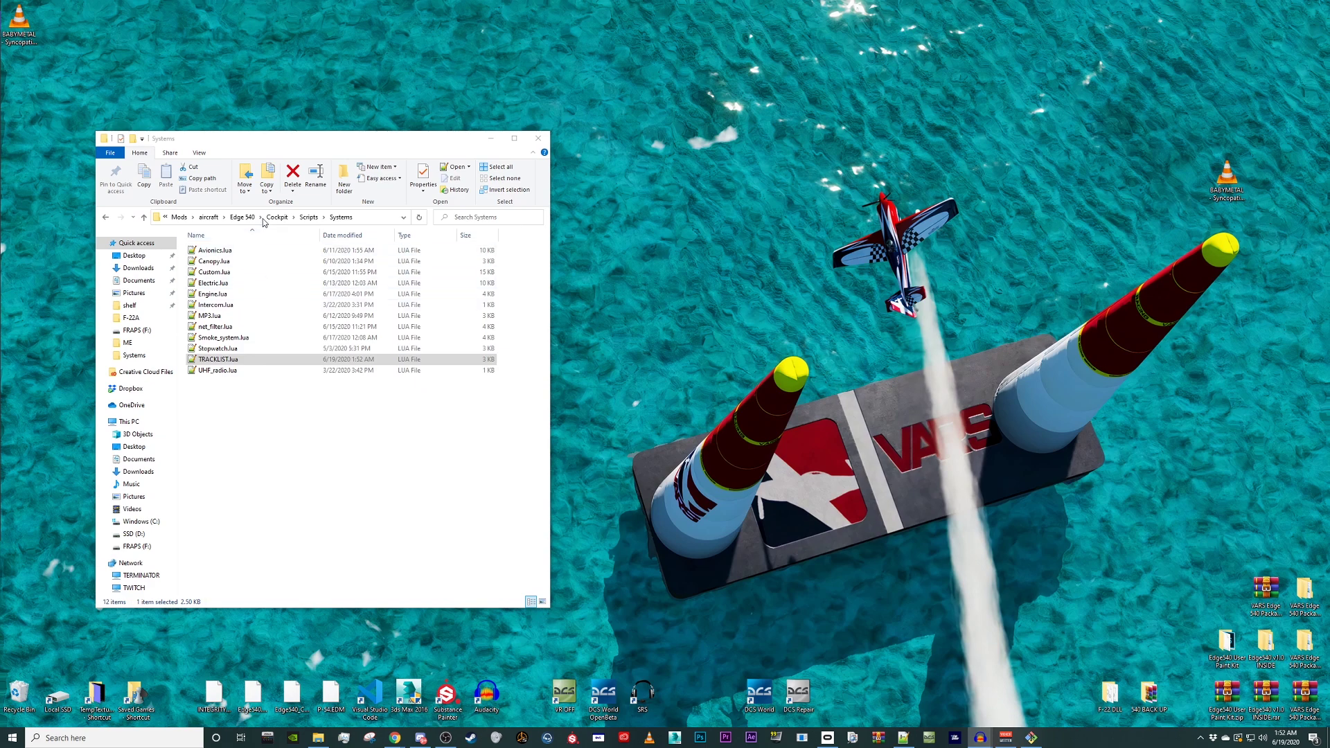
pyautogui.click(242, 217)
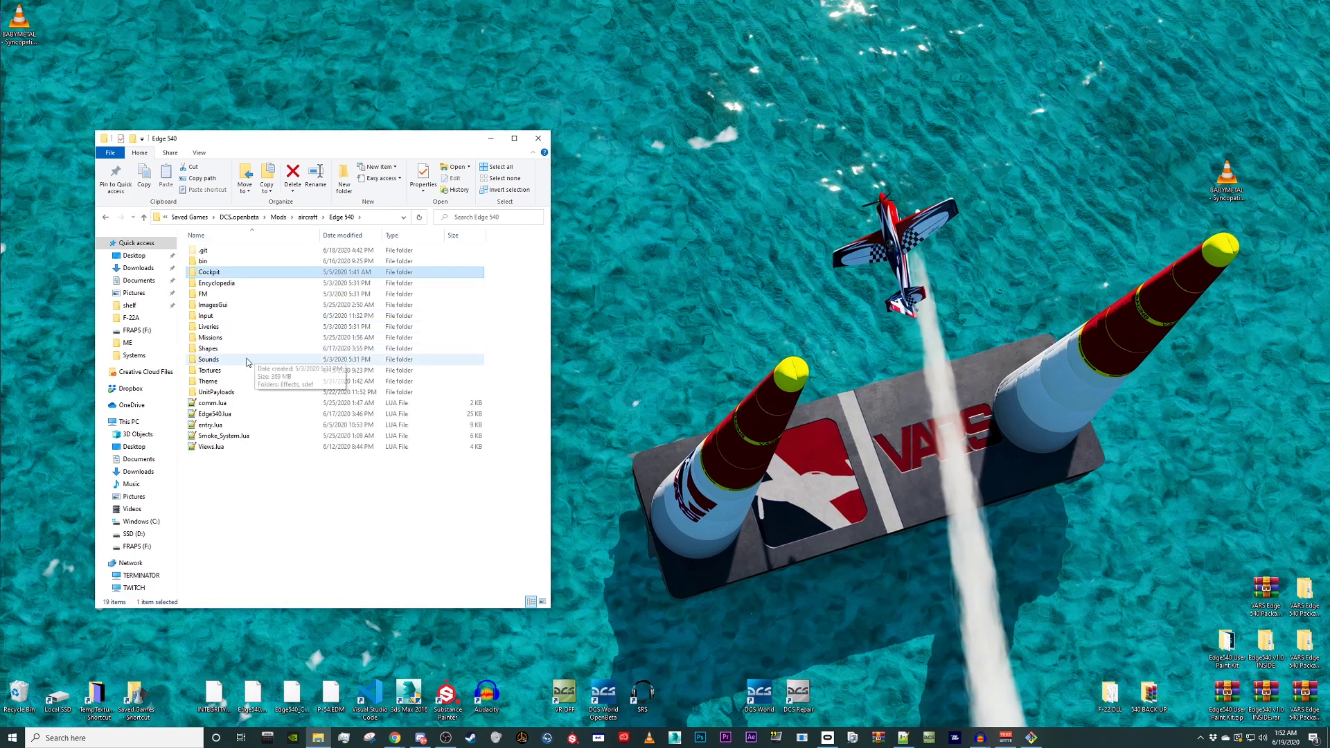
pyautogui.doubleClick(209, 359)
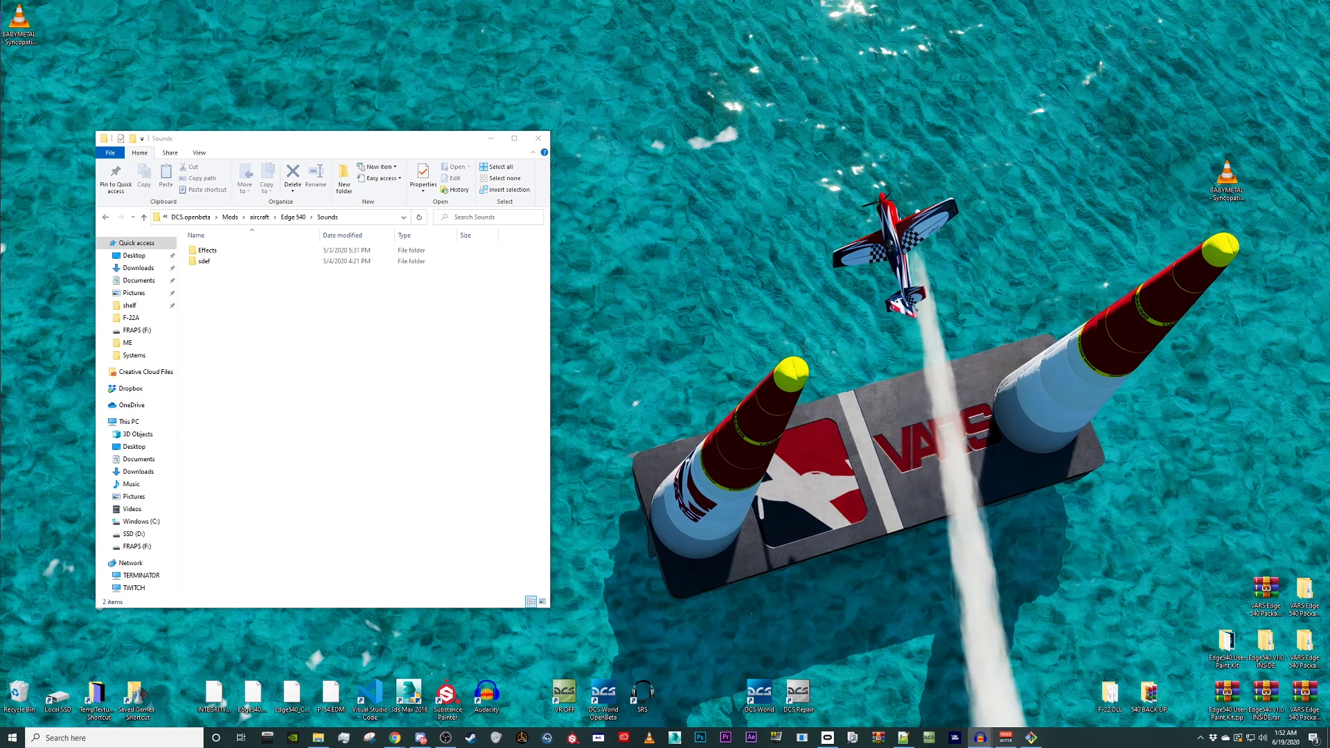
pyautogui.moveTo(20, 35); pyautogui.dragTo(632, 230)
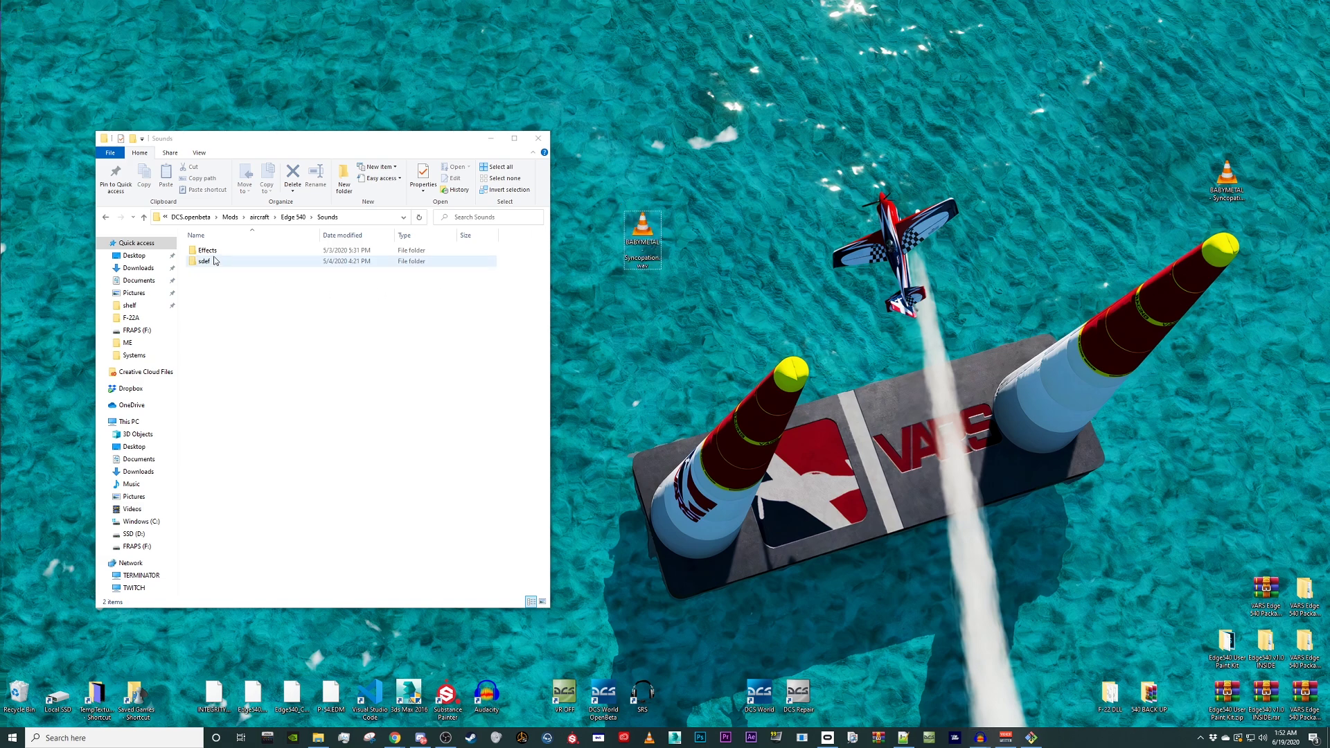
# Step: Move the exported Syncopation WAV from the Desktop into Sounds\Effects\Aircrafts\Edge540\Cockpit
pyautogui.doubleClick(235, 251)
pyautogui.doubleClick(234, 250)
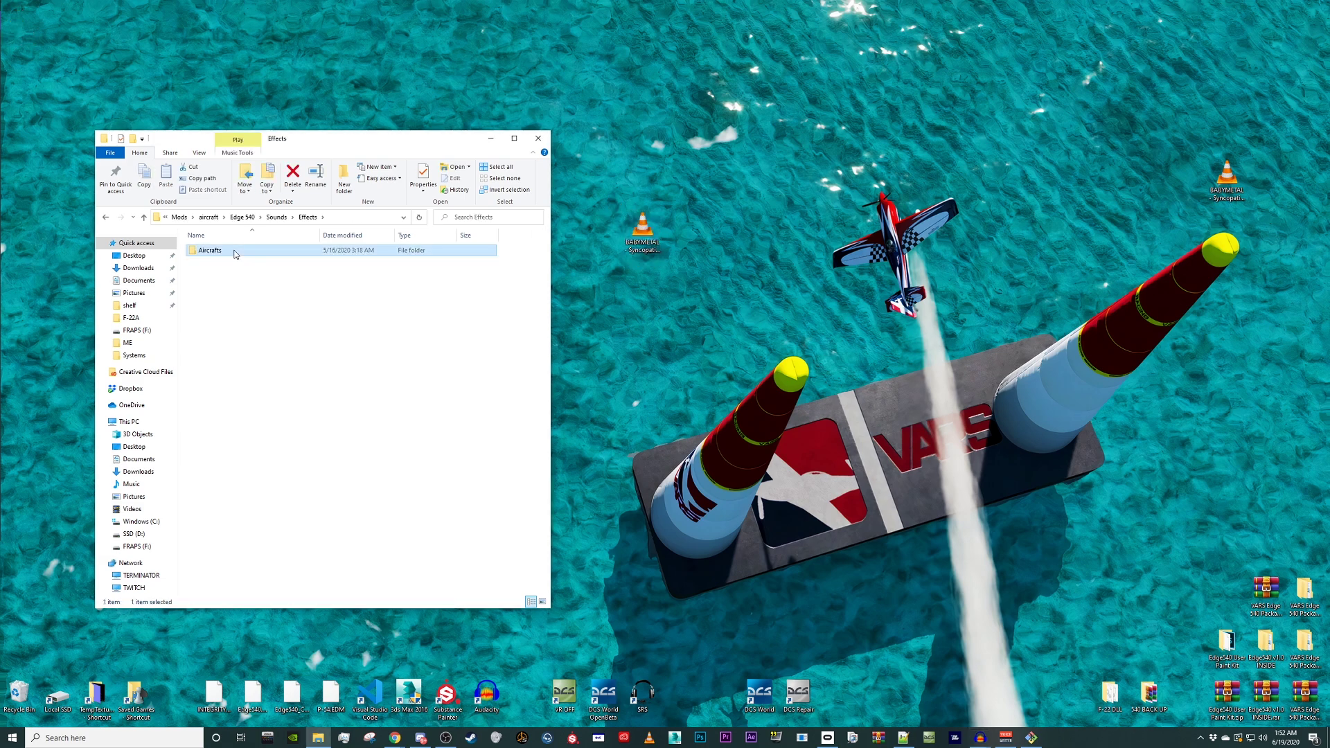
pyautogui.doubleClick(234, 250)
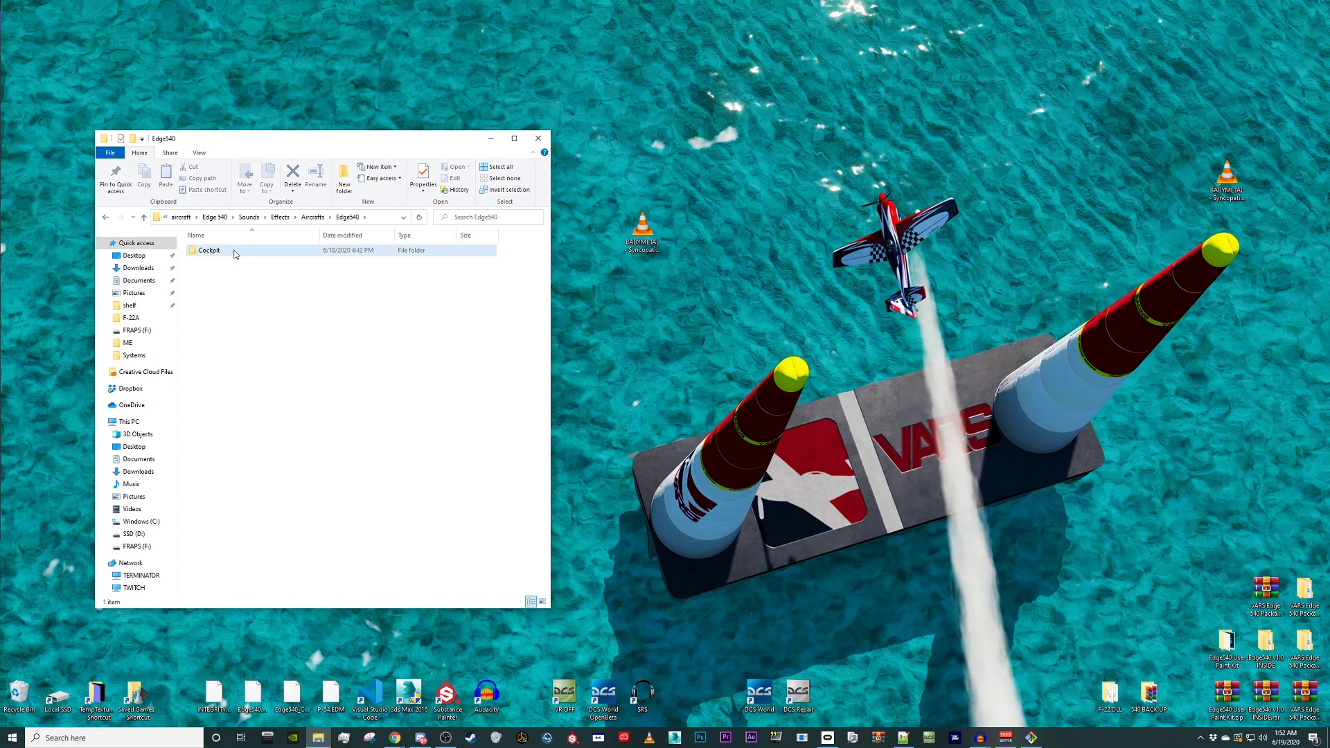
pyautogui.doubleClick(234, 251)
pyautogui.scroll(-1, 389, 443)
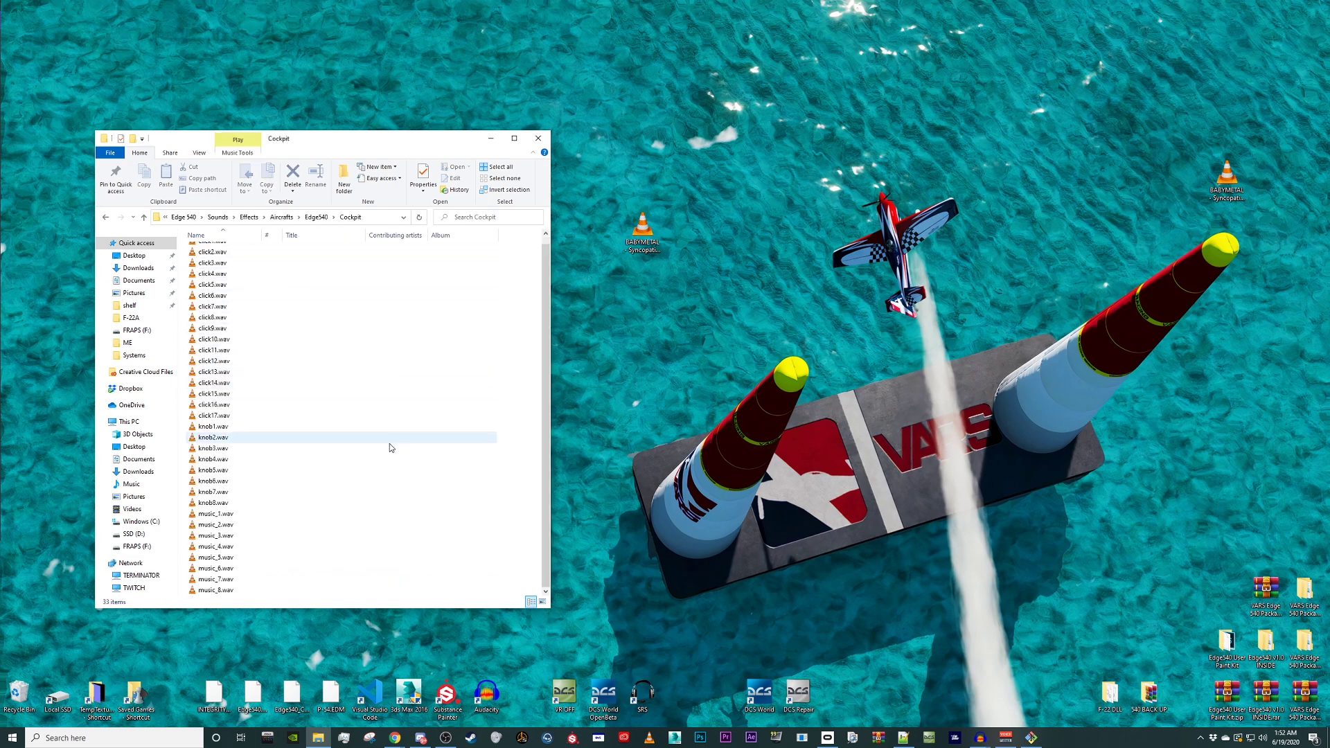
pyautogui.click(291, 595)
pyautogui.keyDown('shift'); pyautogui.click(254, 516); pyautogui.keyUp('shift')
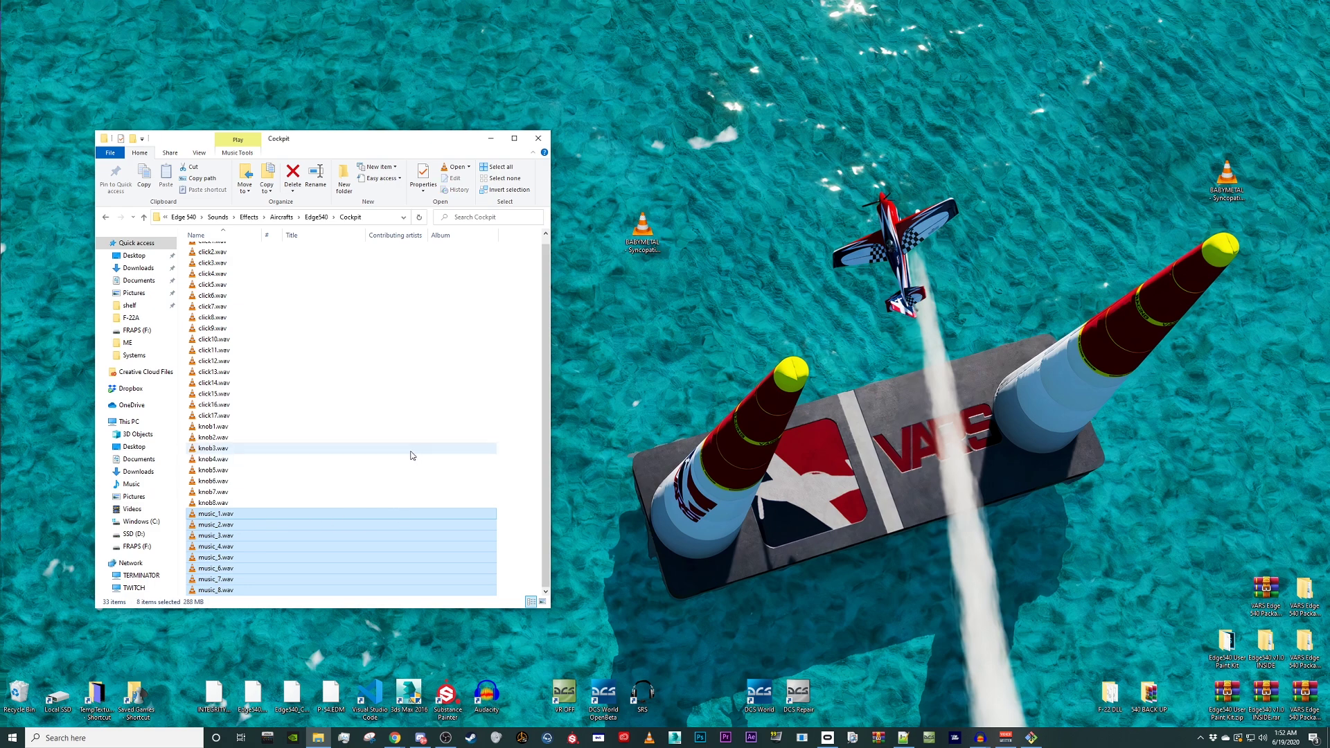
pyautogui.click(653, 443)
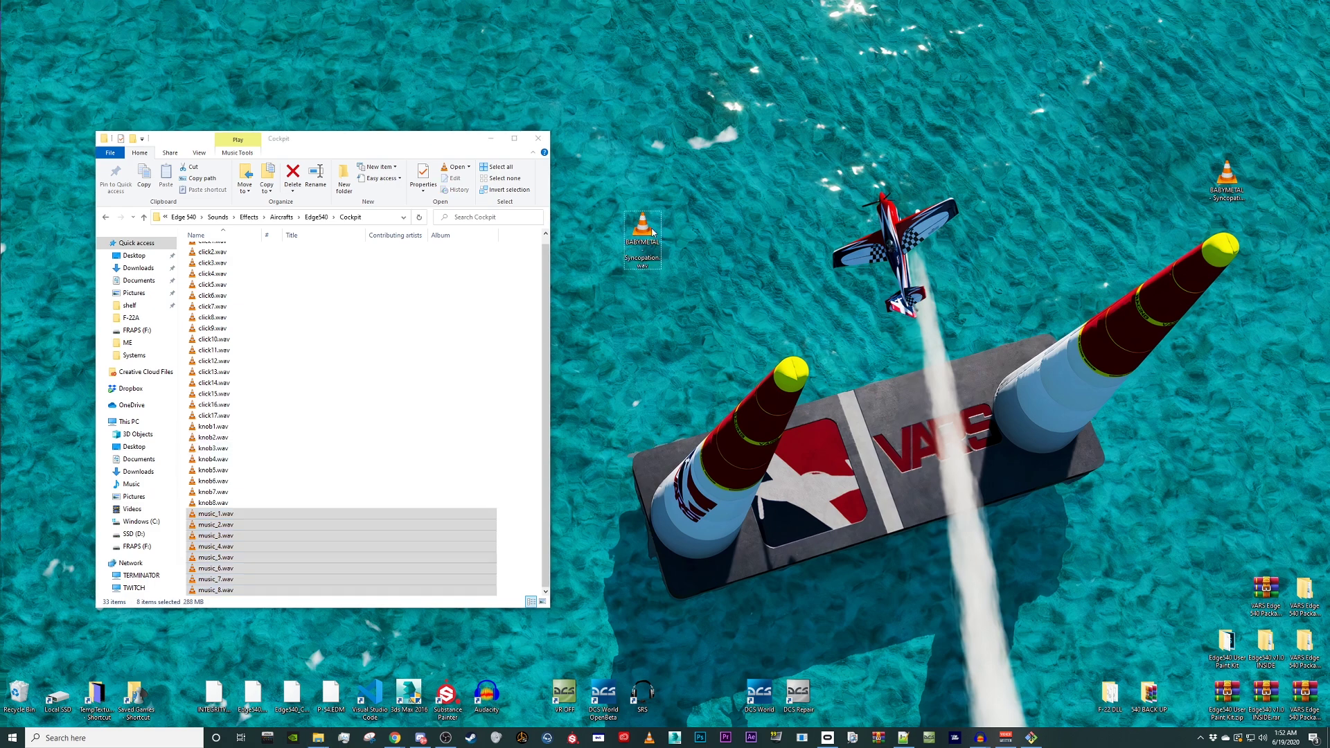
pyautogui.click(464, 340)
pyautogui.click(628, 227)
pyautogui.moveTo(628, 227); pyautogui.dragTo(480, 457)
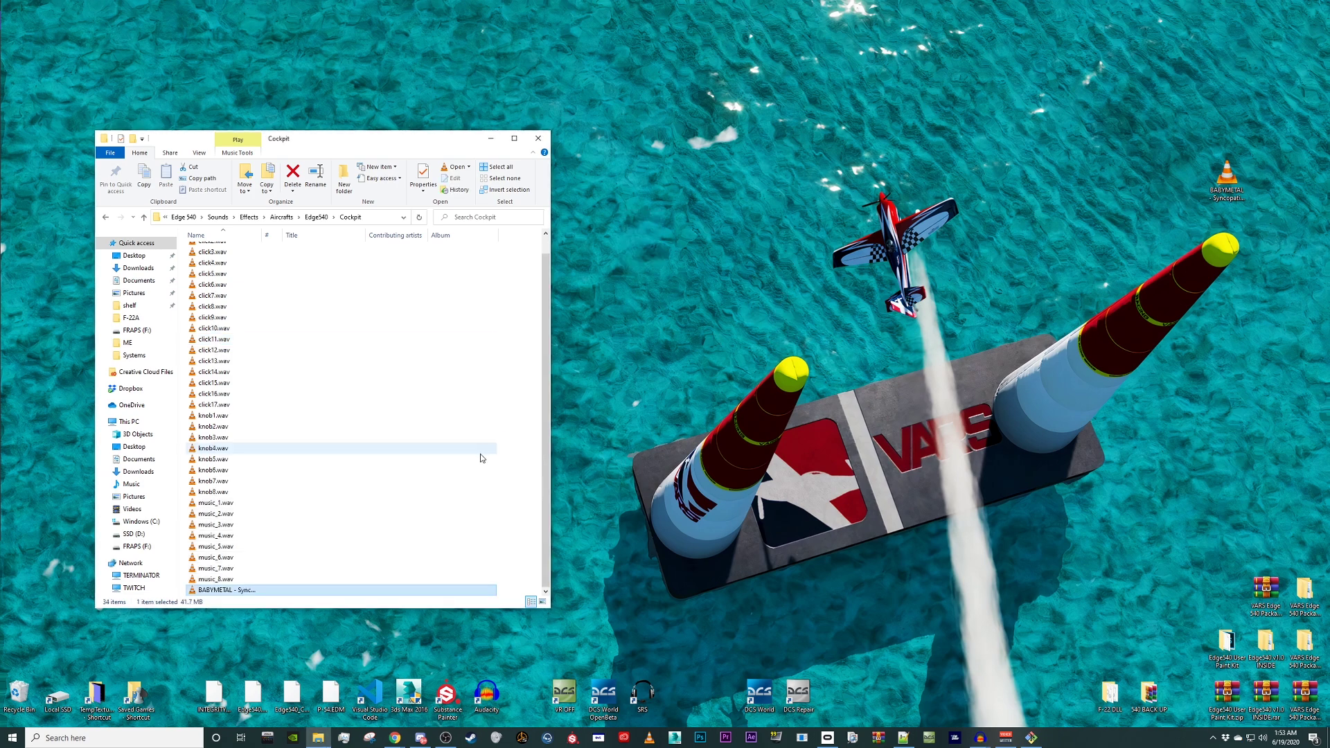
# Step: Rename the dropped song file to music_9.wav
pyautogui.rightClick(240, 593)
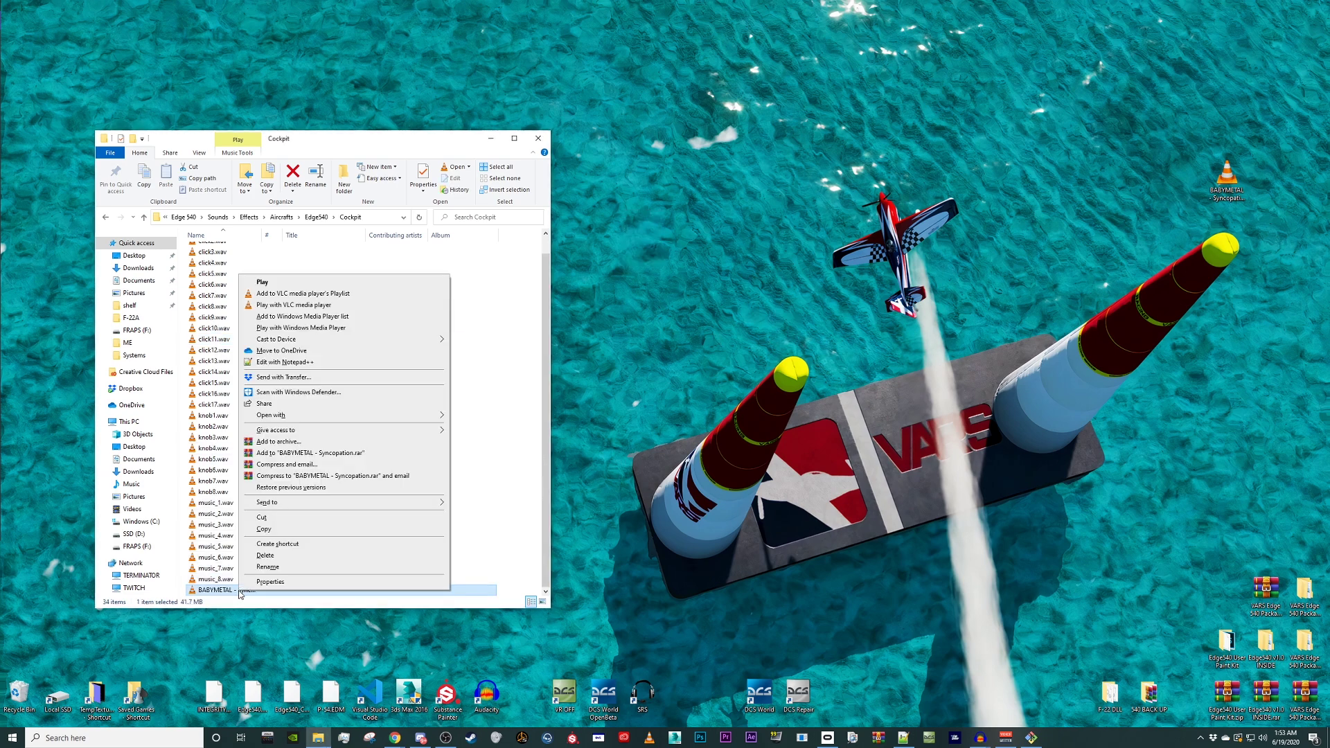
pyautogui.click(294, 567)
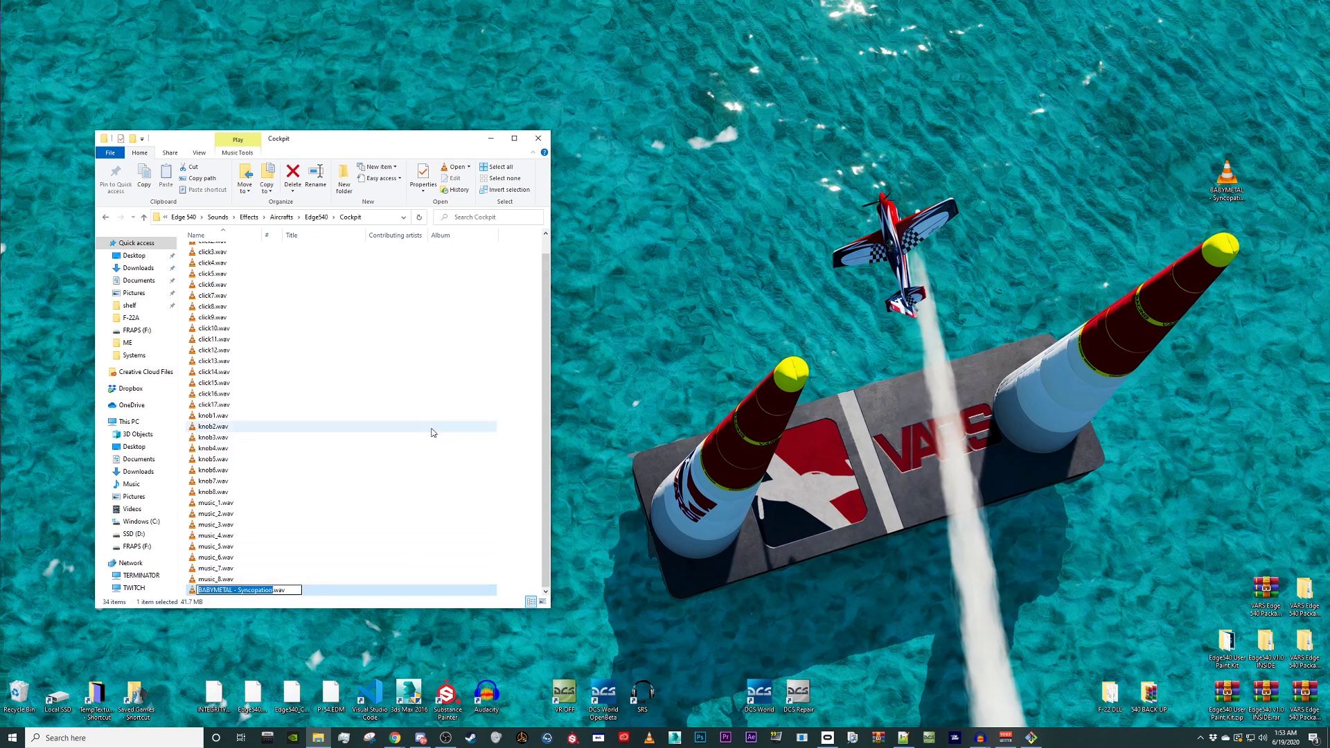
pyautogui.write('music_9')
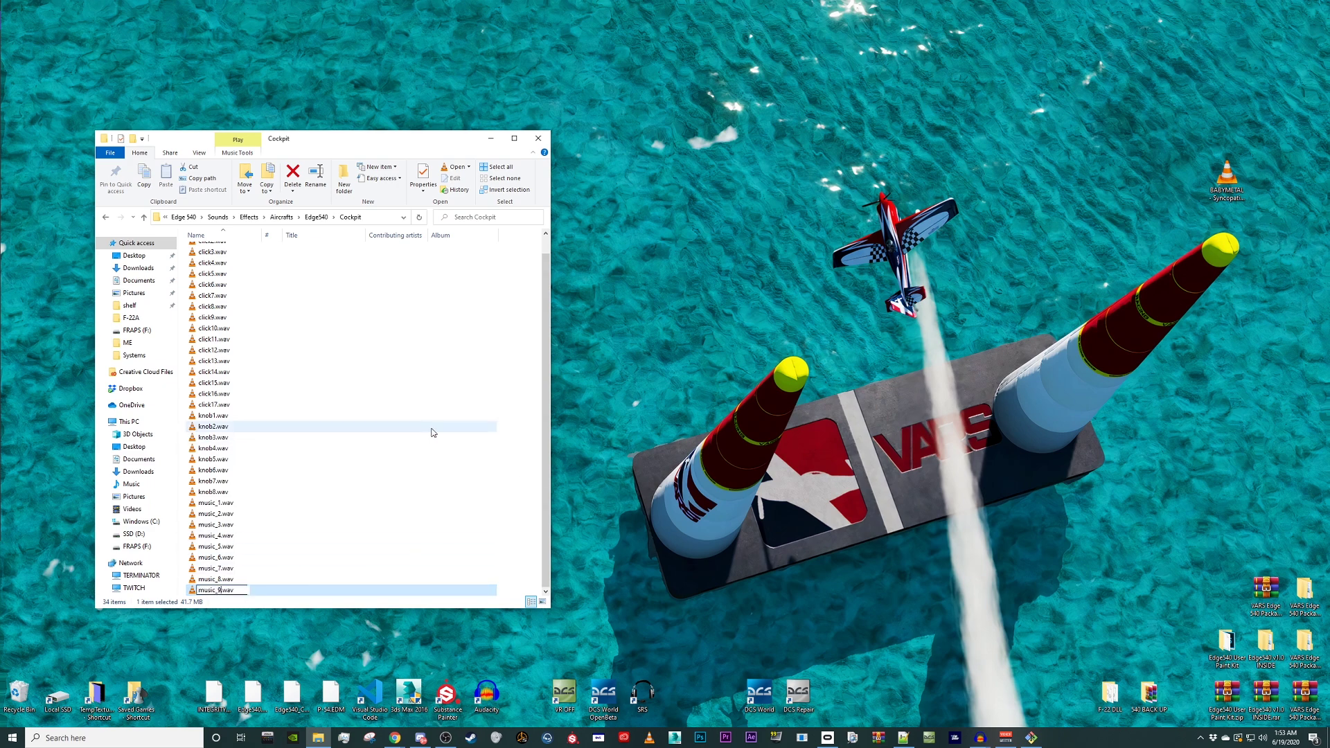
pyautogui.press('Return')
# Step: Copy music_8.sdef within the Sounds\sdef\Aircrafts\Edge540\Cockpit folder
pyautogui.click(218, 217)
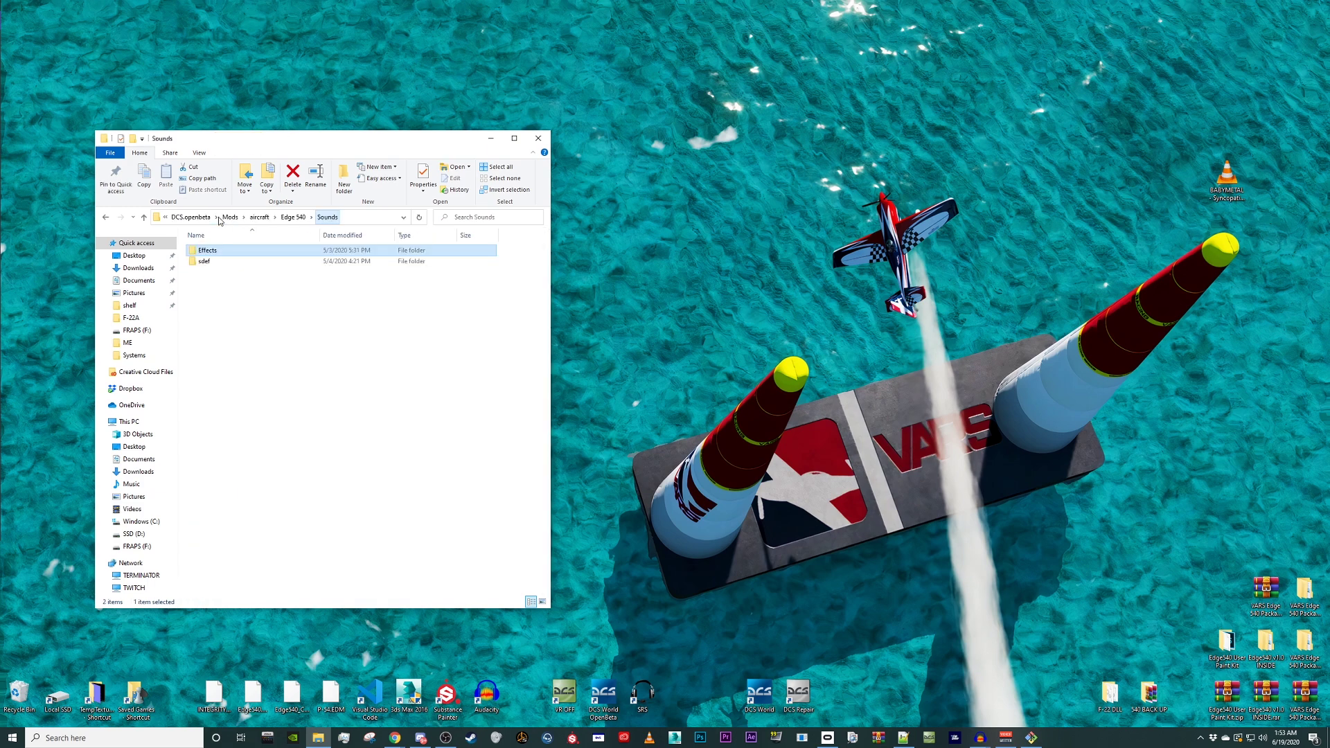
pyautogui.doubleClick(234, 260)
pyautogui.doubleClick(238, 252)
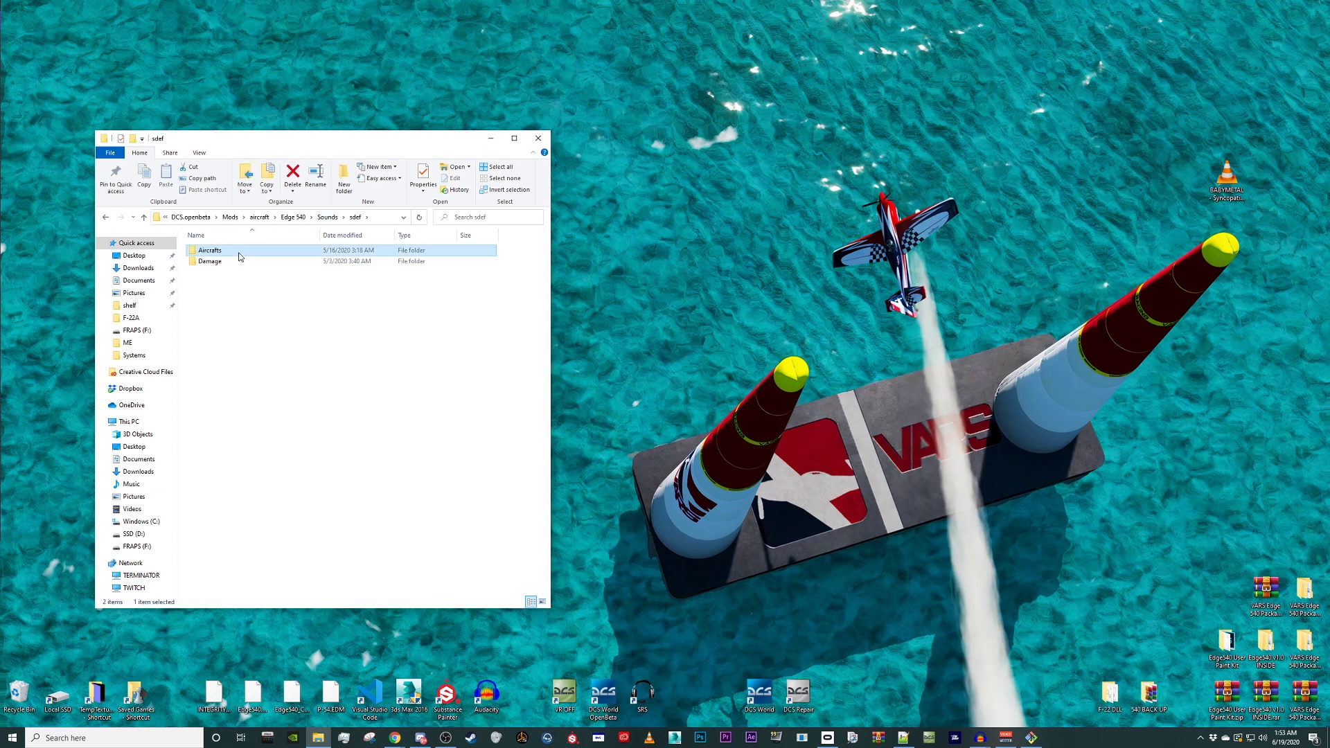
pyautogui.doubleClick(280, 255)
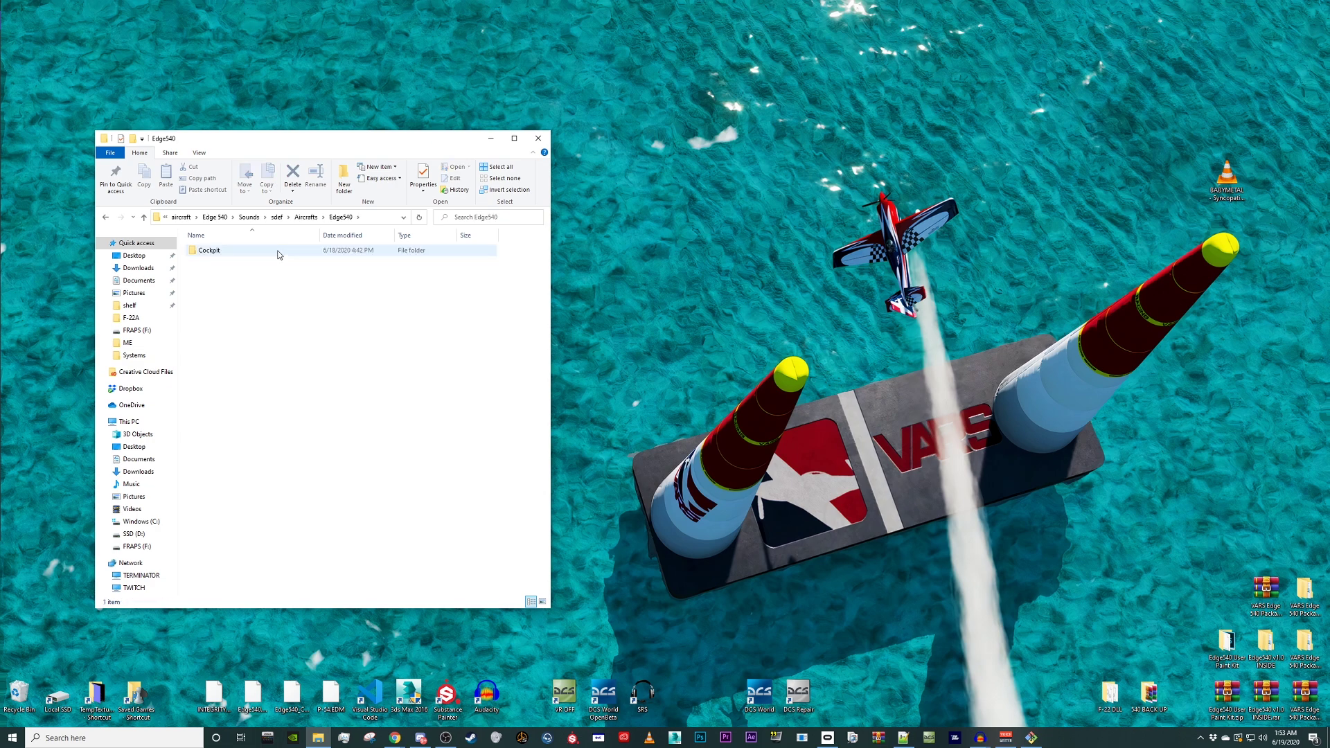
pyautogui.doubleClick(278, 255)
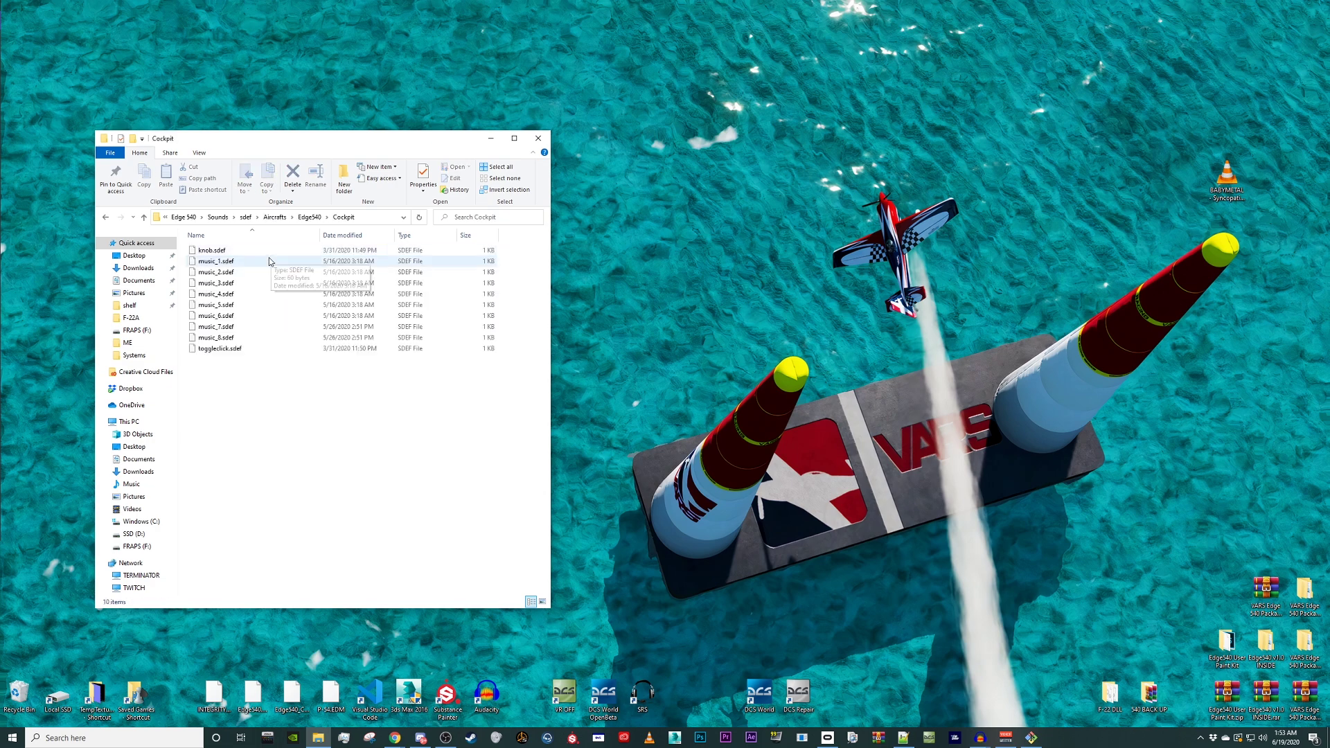
pyautogui.click(264, 337)
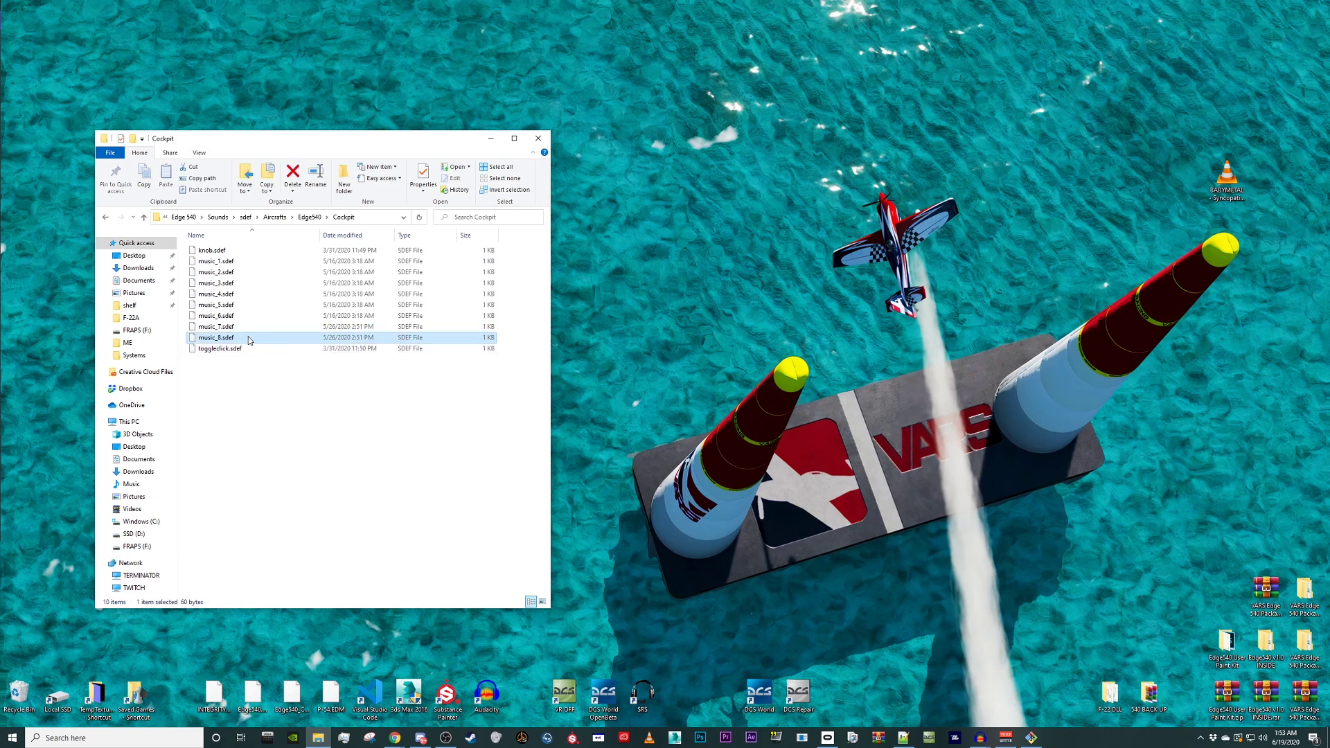
pyautogui.moveTo(246, 339); pyautogui.dragTo(295, 452)
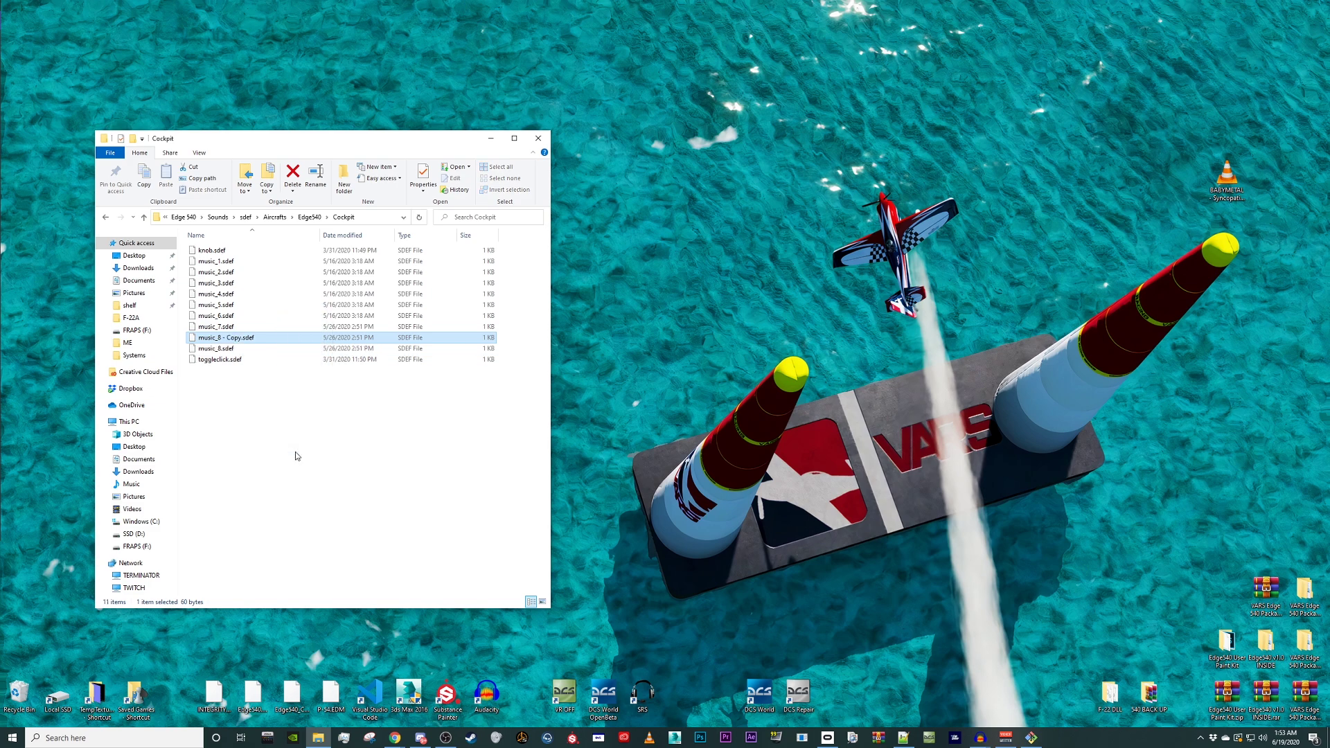
# Step: Rename the copy to music_9.sdef and open it in Notepad++
pyautogui.rightClick(251, 338)
pyautogui.click(285, 558)
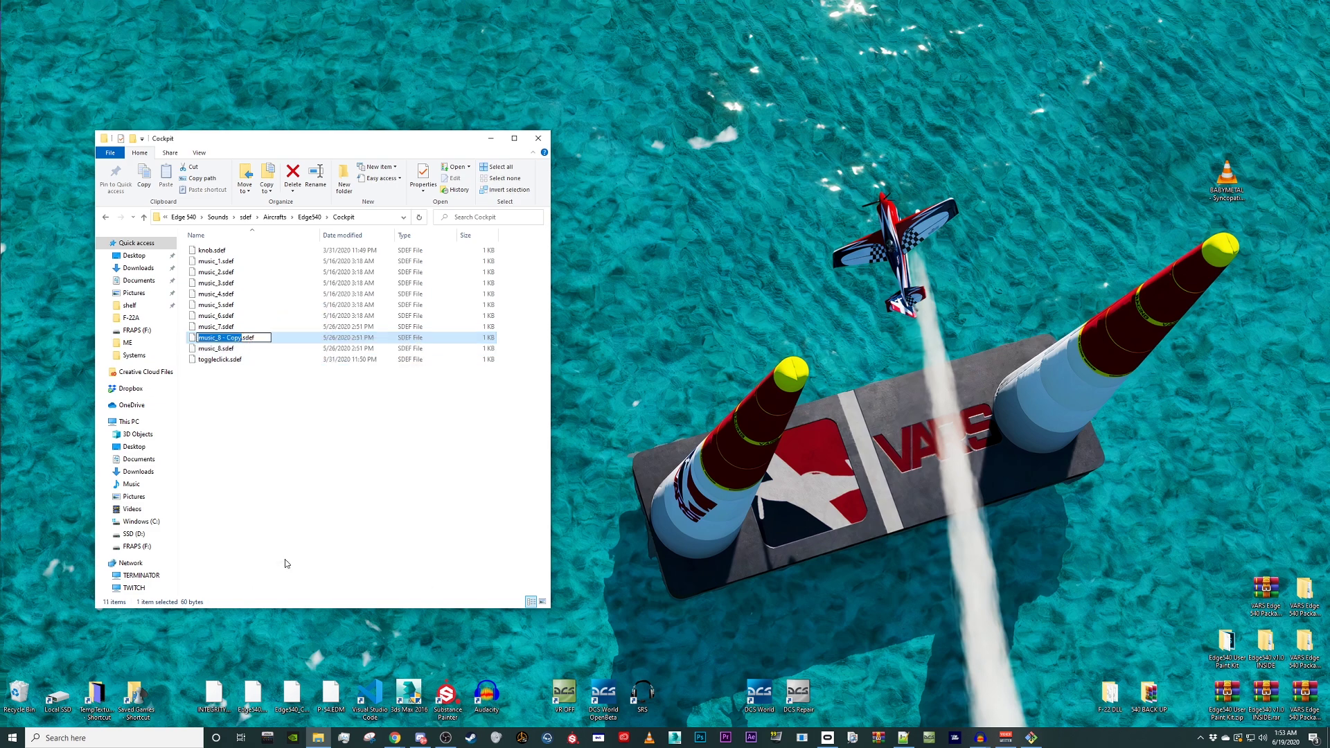
pyautogui.press('End')
pyautogui.press('BackSpace')
pyautogui.press('BackSpace')
pyautogui.press('BackSpace')
pyautogui.press('BackSpace')
pyautogui.press('BackSpace')
pyautogui.press('BackSpace')
pyautogui.press('BackSpace')
pyautogui.press('BackSpace')
pyautogui.write('9')
pyautogui.press('Return')
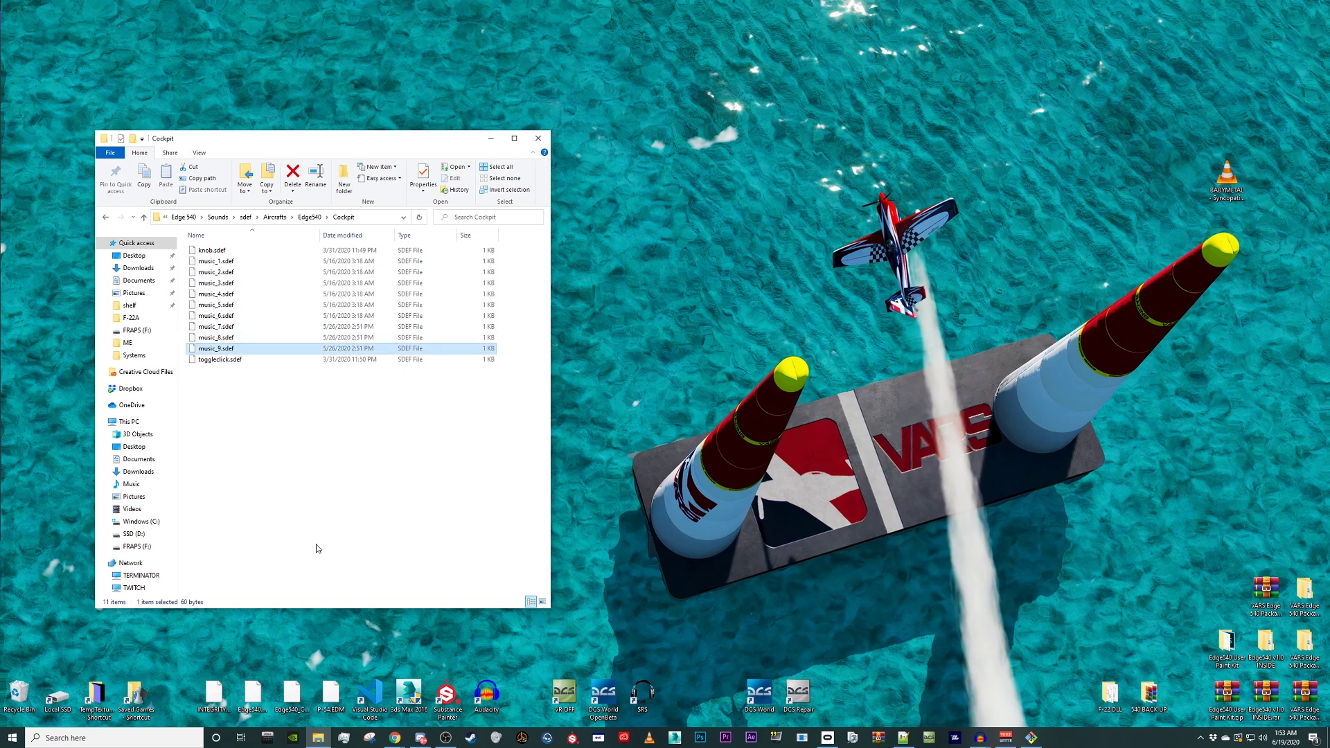
pyautogui.rightClick(223, 347)
pyautogui.click(324, 380)
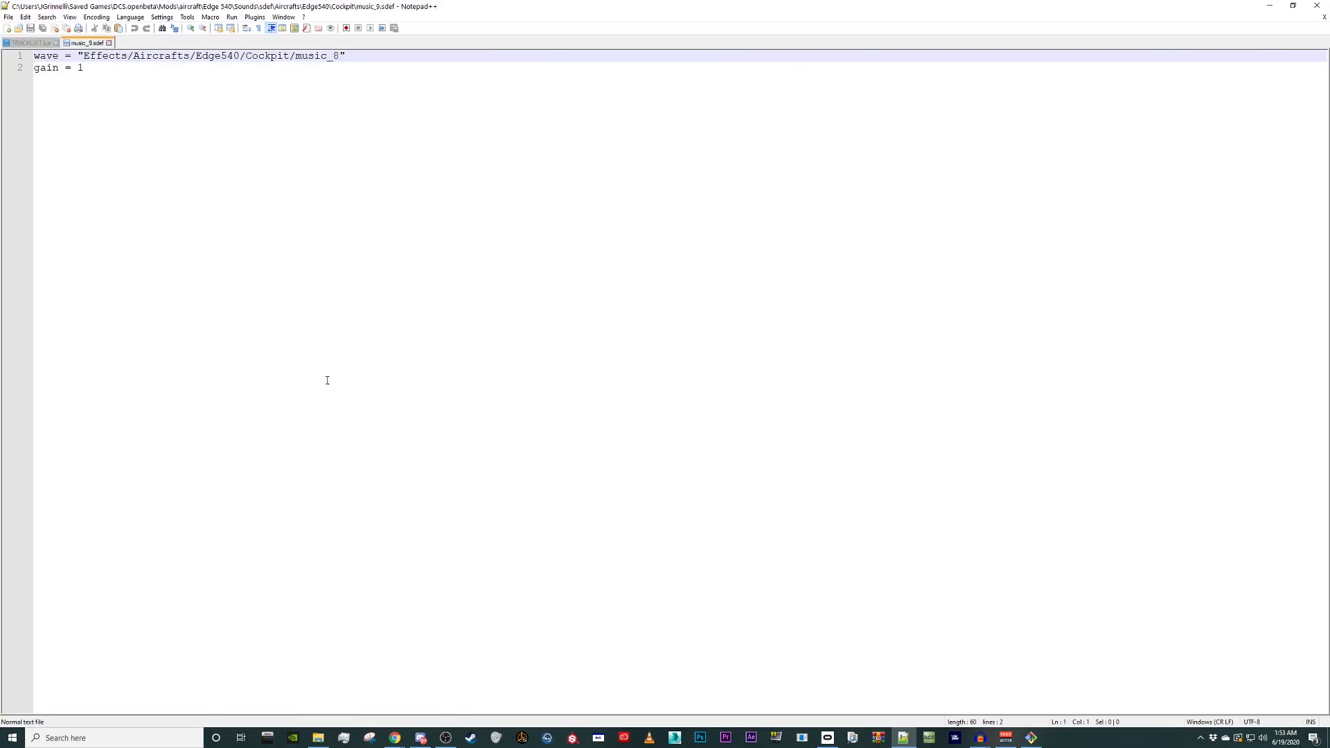
# Step: Change the wave path from music_8 to music_9, save the file, and minimize Notepad++
pyautogui.moveTo(296, 58); pyautogui.dragTo(337, 58)
pyautogui.press('Right')
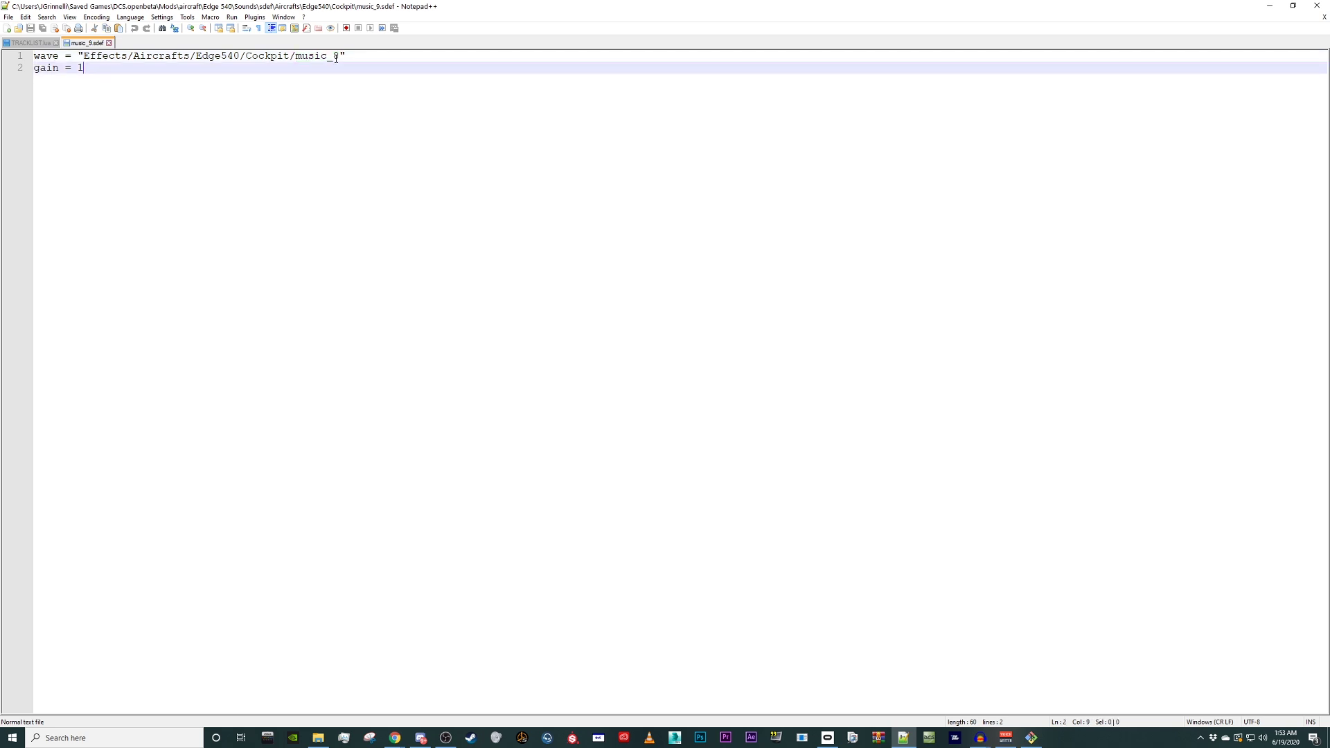
pyautogui.press('BackSpace')
pyautogui.write('9')
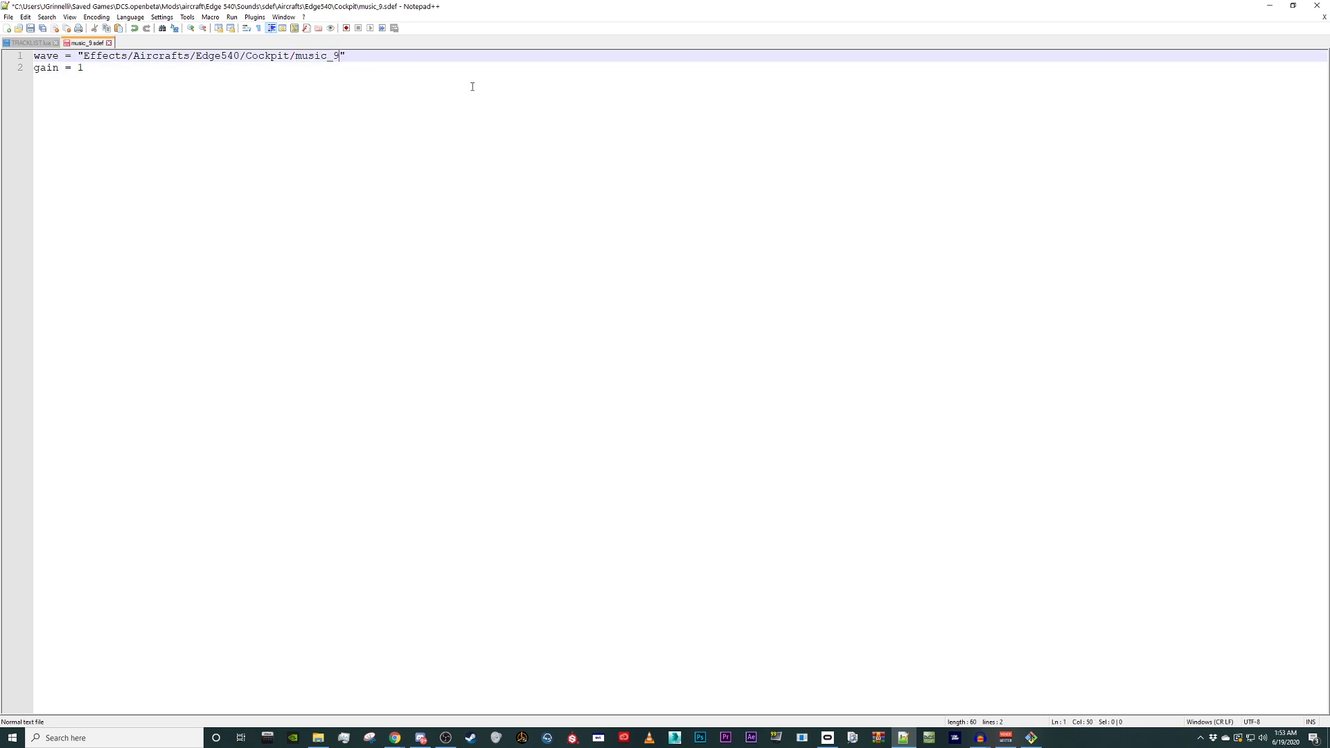
pyautogui.click(30, 28)
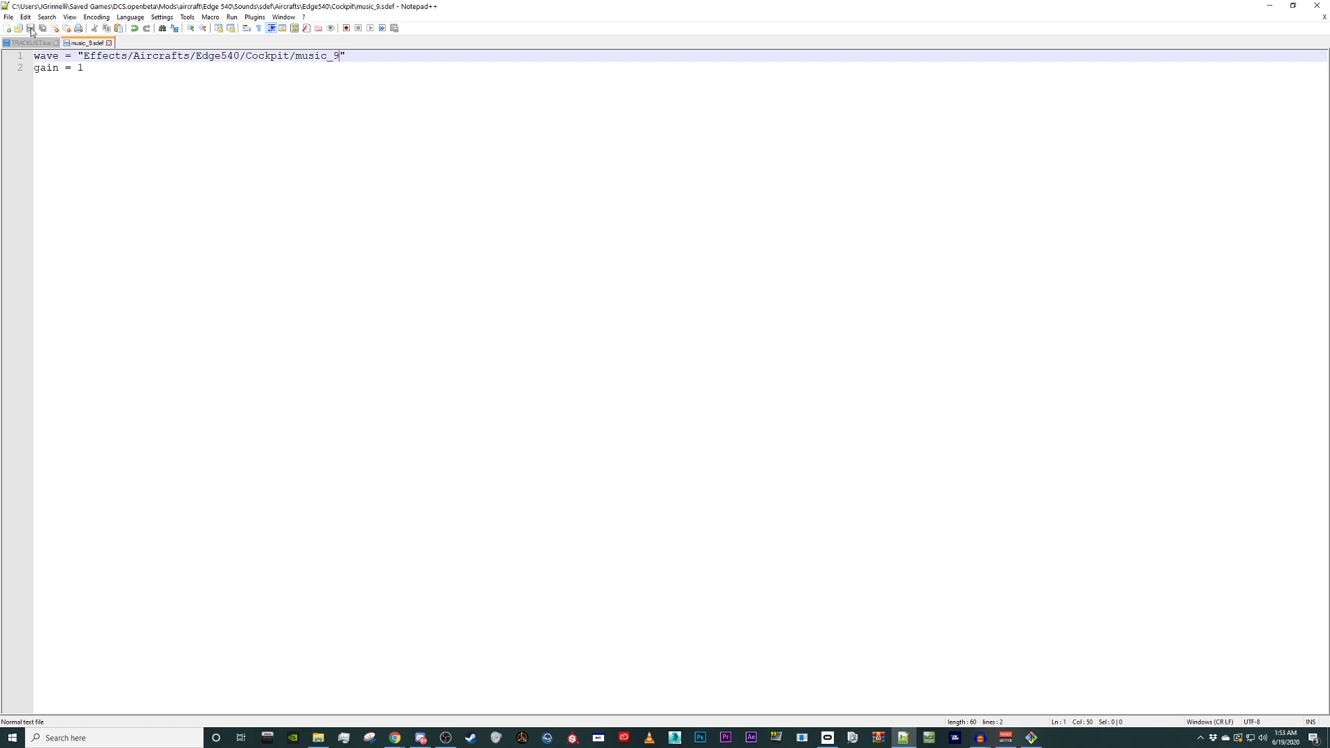
pyautogui.click(1270, 6)
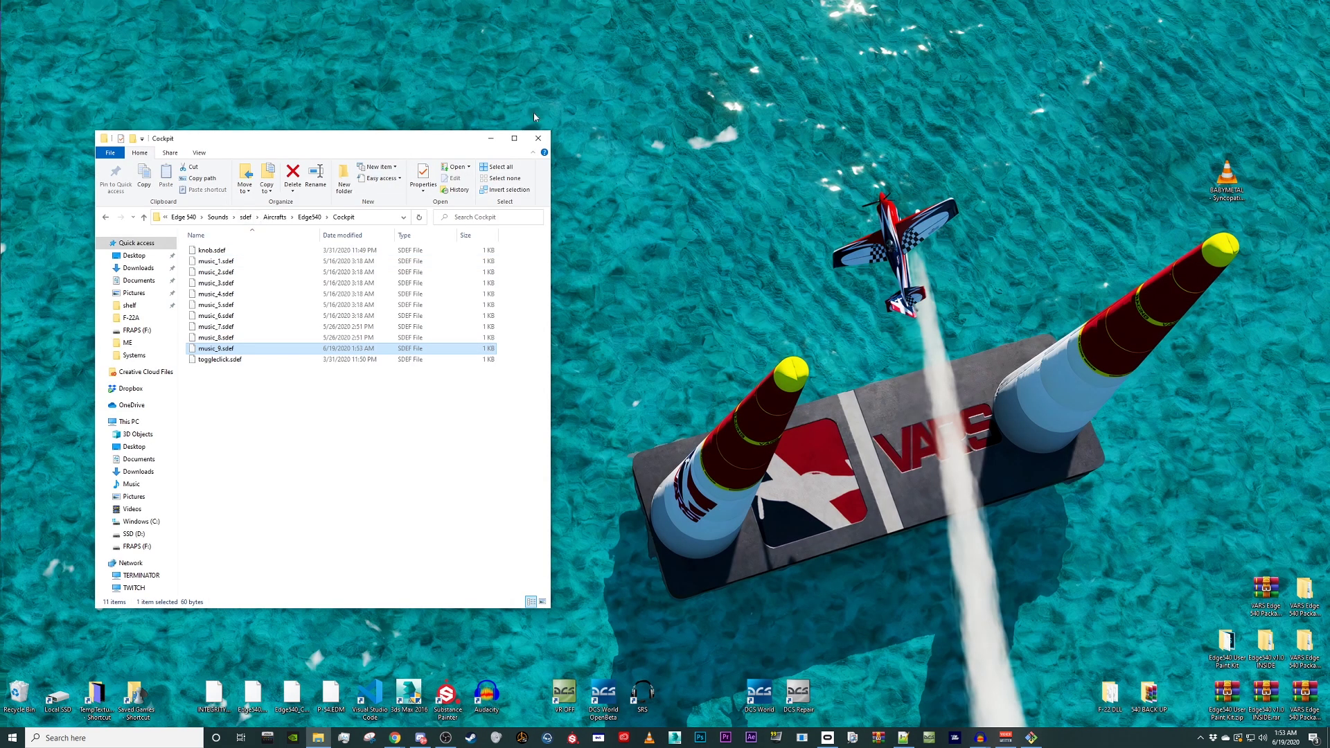
# Step: Close the Cockpit folder window and launch DCS from the VR OFF desktop shortcut
pyautogui.click(538, 138)
pyautogui.doubleClick(566, 692)
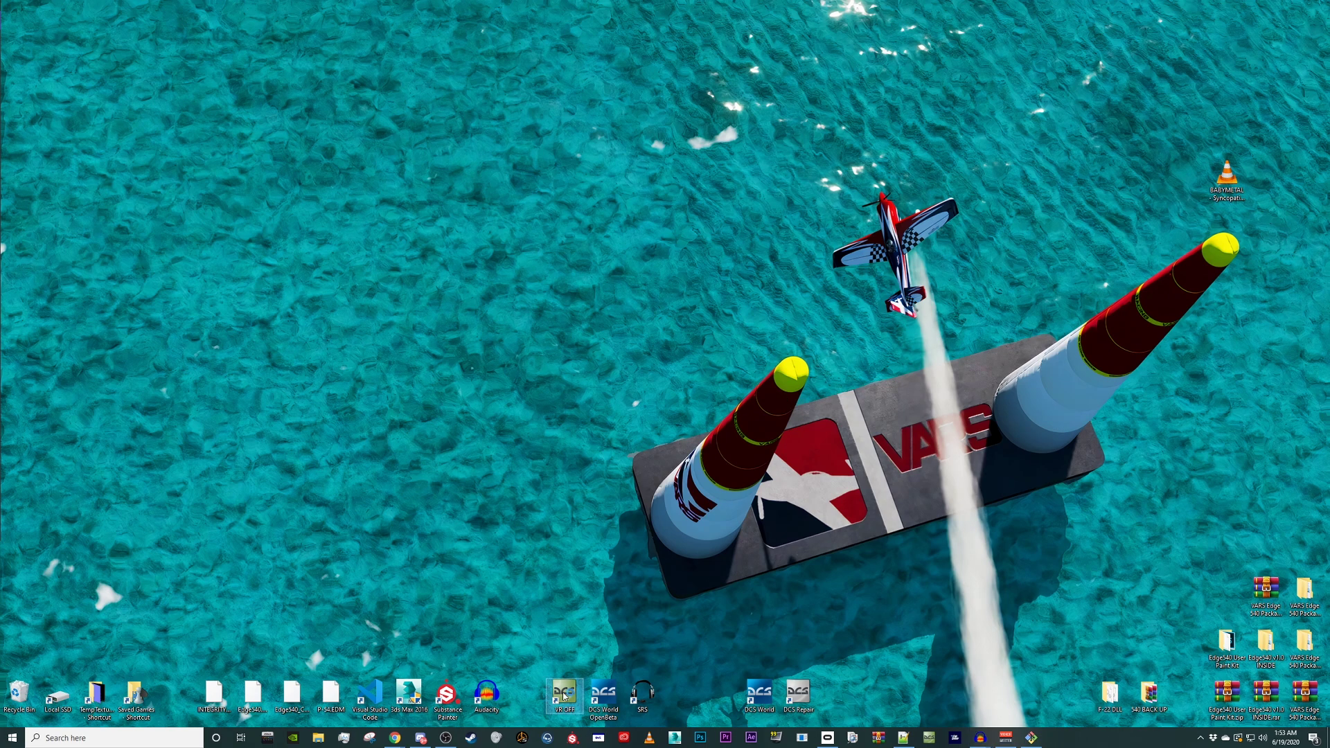